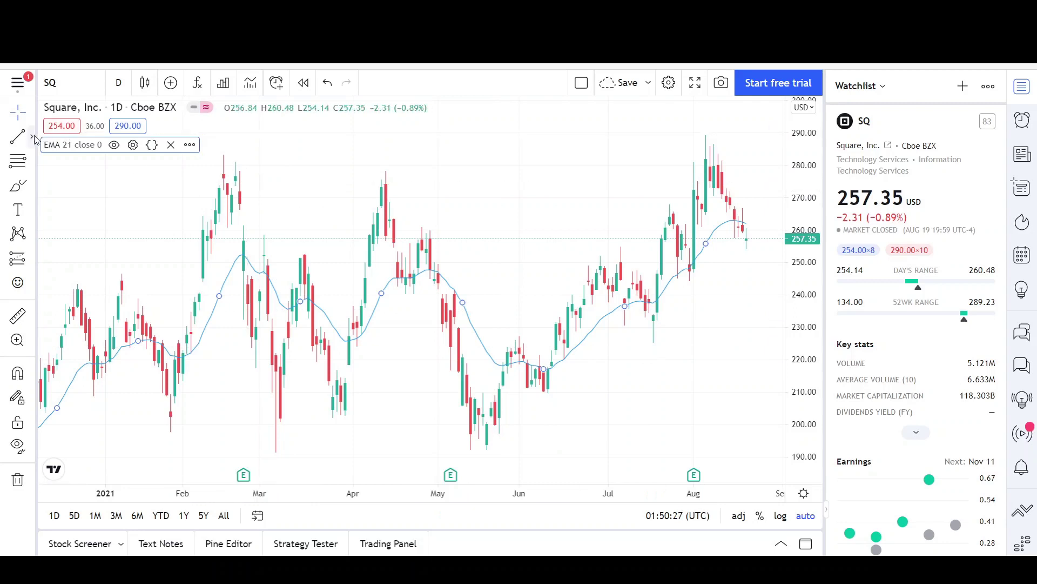
- Place a vertical line at 16 Jul '21 on the SQ daily chart
click(34, 139)
click(108, 352)
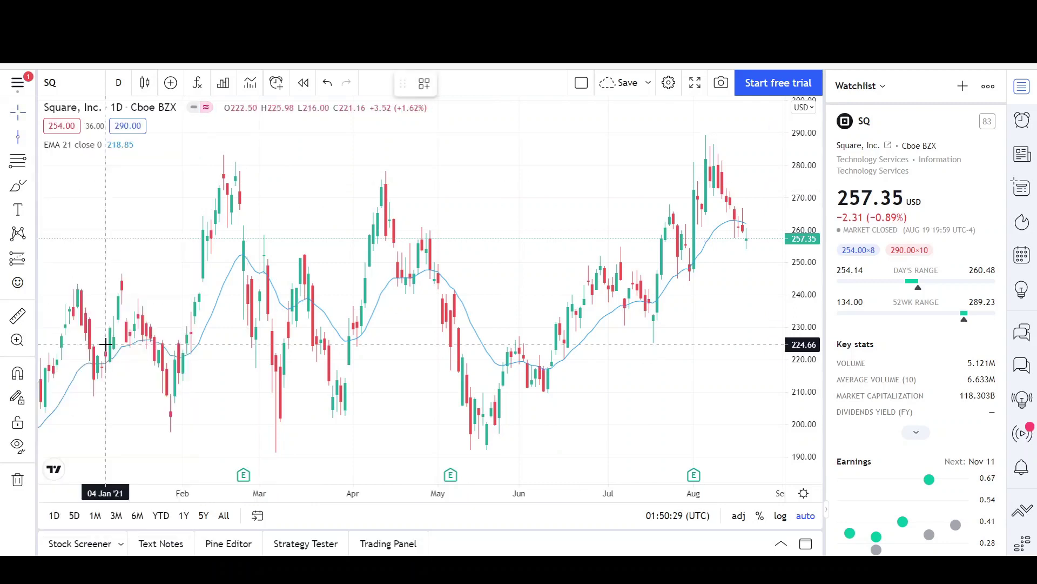
click(649, 405)
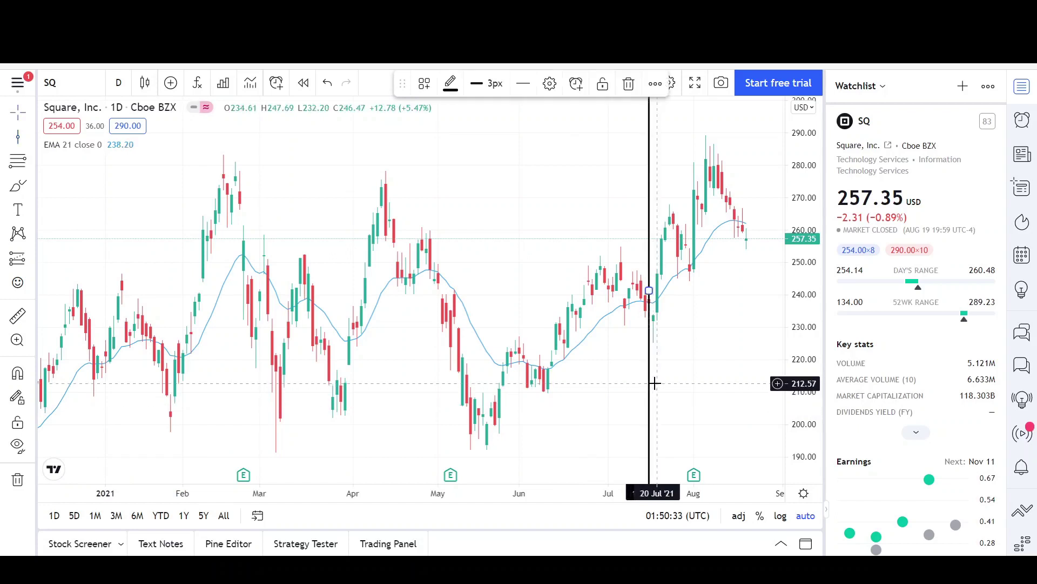
click(602, 396)
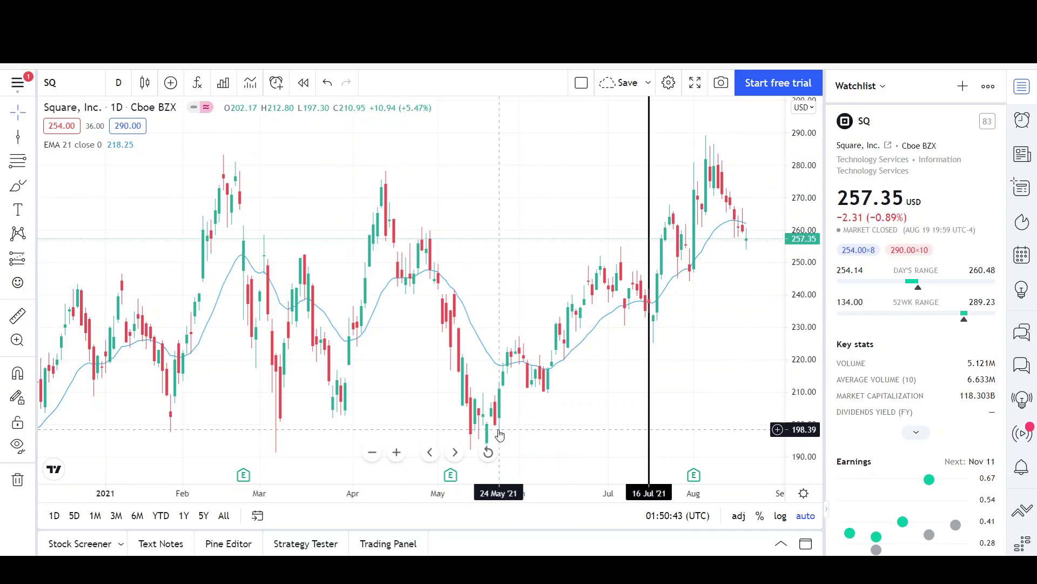
- Zoom out to late 2020 and draw a parallel channel from about 200 to 277 starting November 2020
drag(349, 499, 474, 498)
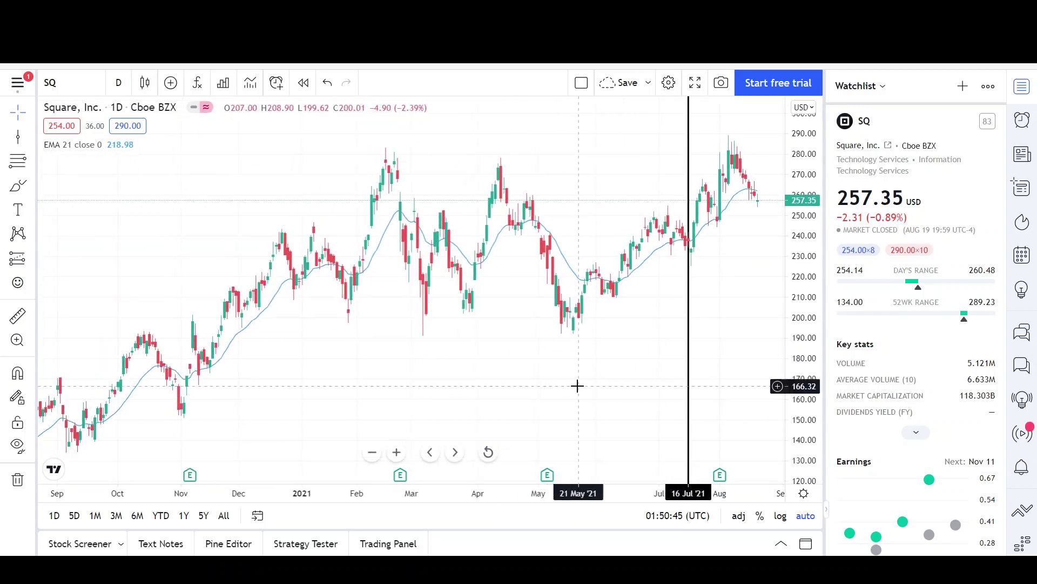
drag(577, 384, 456, 398)
click(31, 136)
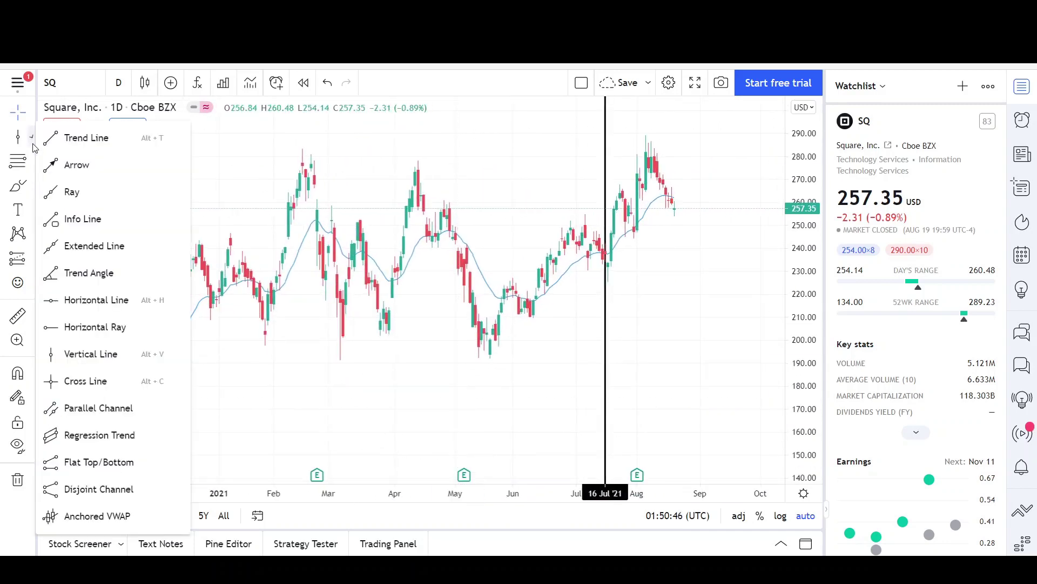
click(101, 407)
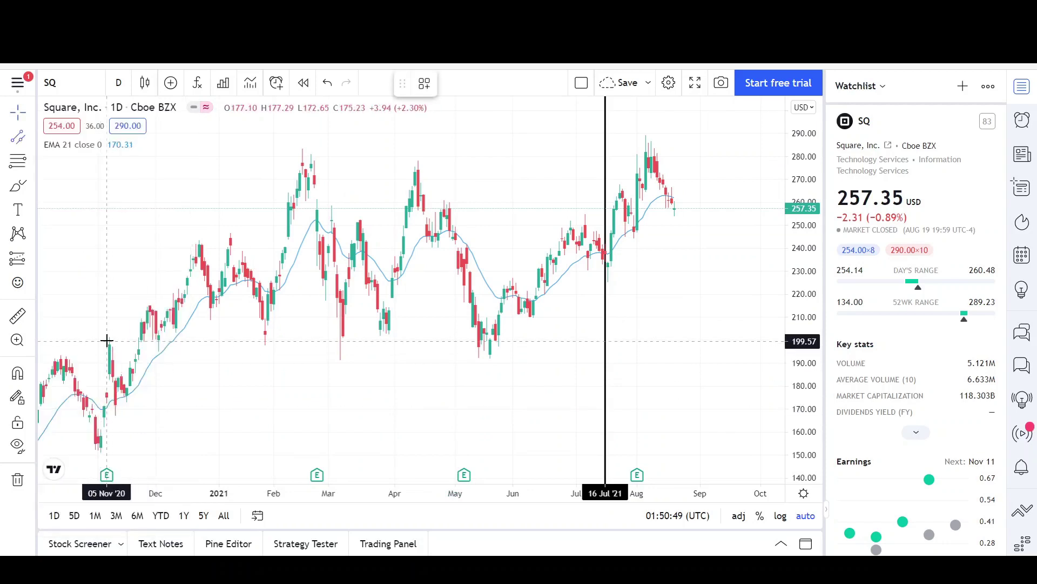
click(105, 340)
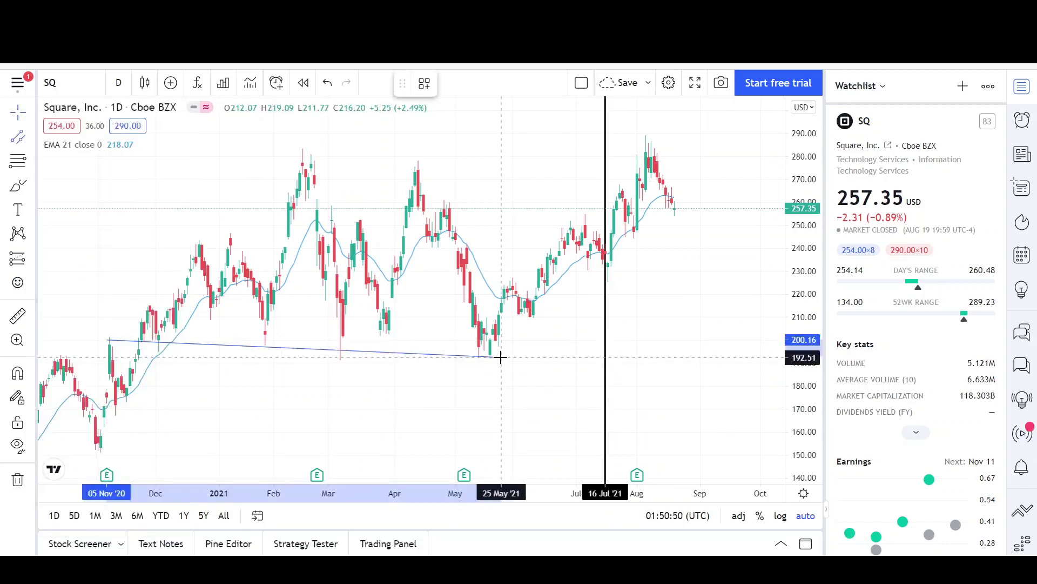
click(770, 340)
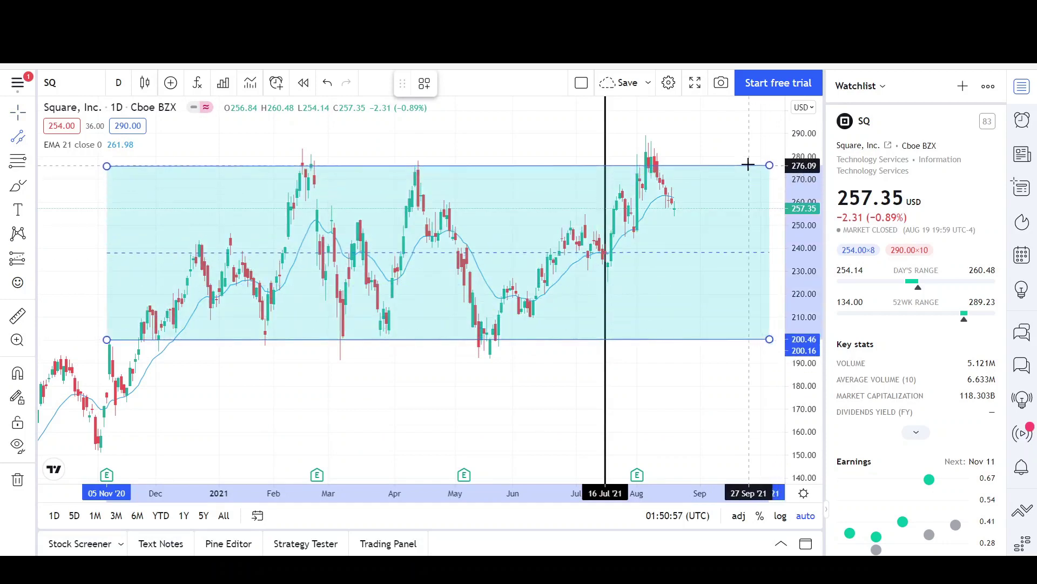
click(747, 163)
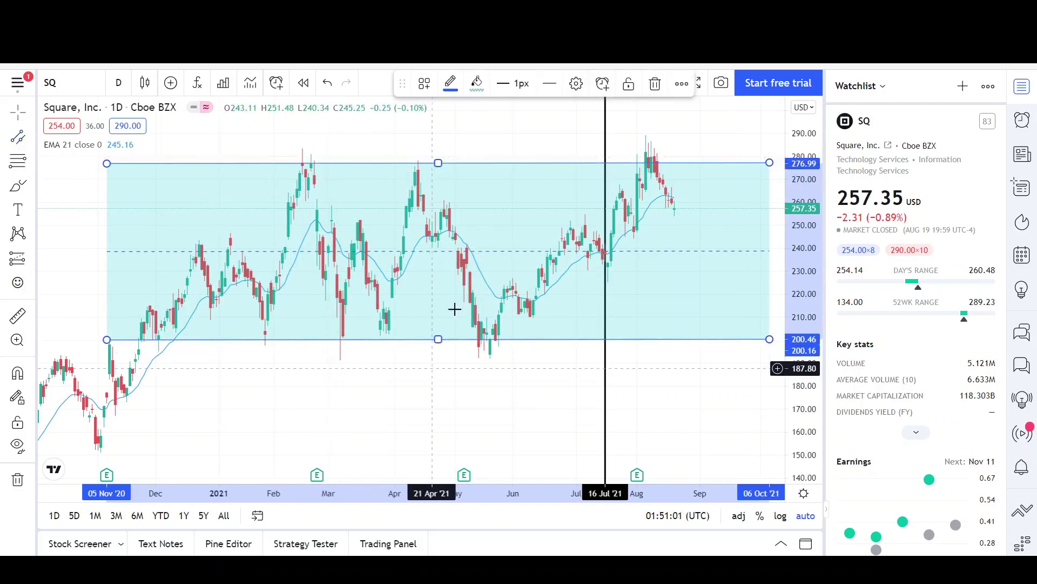
- Brush freehand loops around the May '21 lows near 200 and the August '21 highs near 285
click(410, 358)
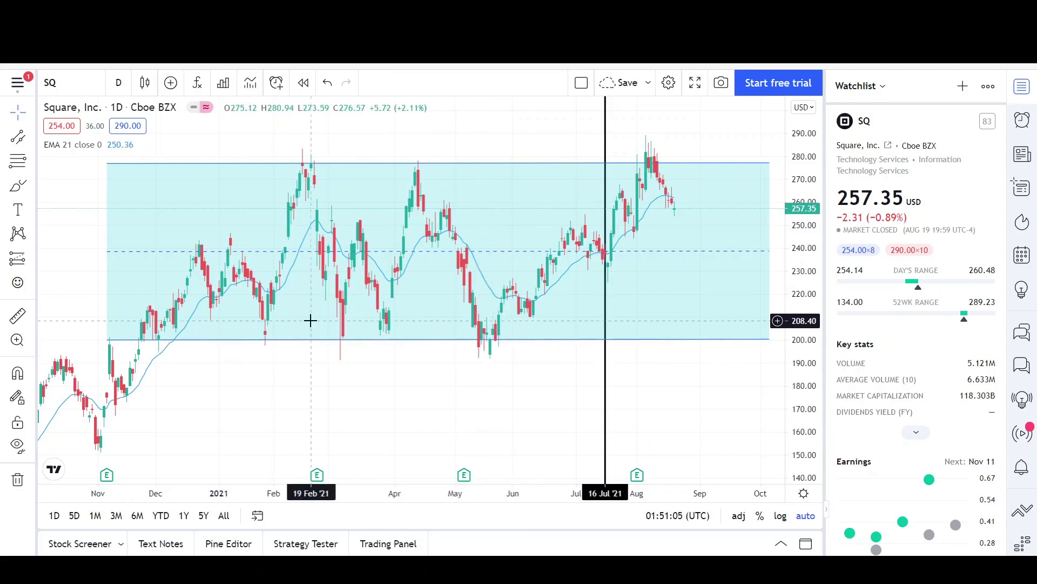
click(18, 186)
mouse_move(463, 327)
mouse_down()
mouse_move(486, 340)
mouse_move(463, 331)
mouse_move(468, 372)
mouse_move(504, 327)
mouse_up()
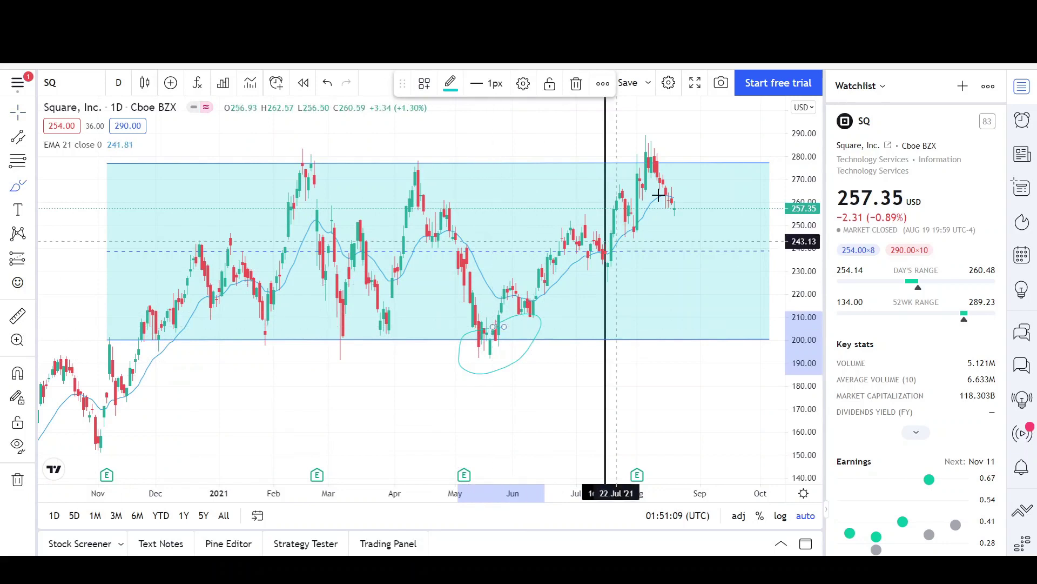
mouse_move(660, 127)
mouse_down()
mouse_move(614, 176)
mouse_move(683, 148)
mouse_move(658, 130)
mouse_up()
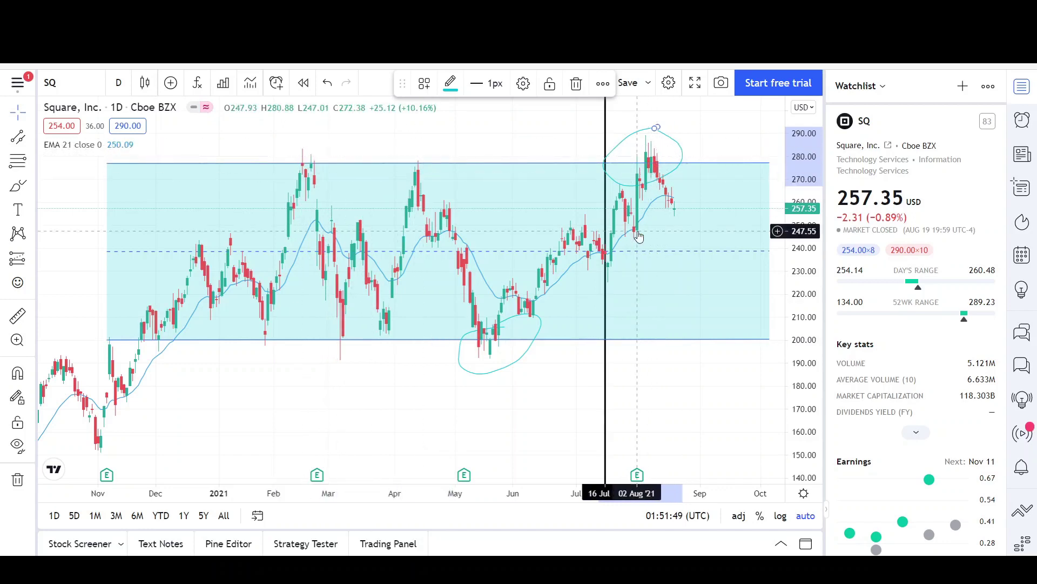
- Draw a rising parallel channel from below the May '21 low to the August '21 high
drag(639, 236, 630, 254)
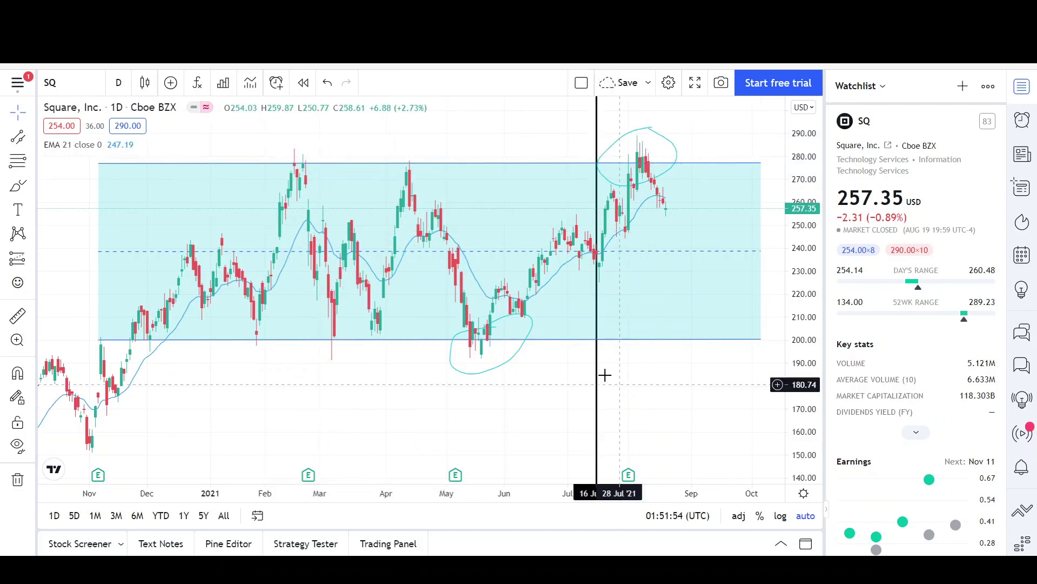
click(22, 139)
click(453, 379)
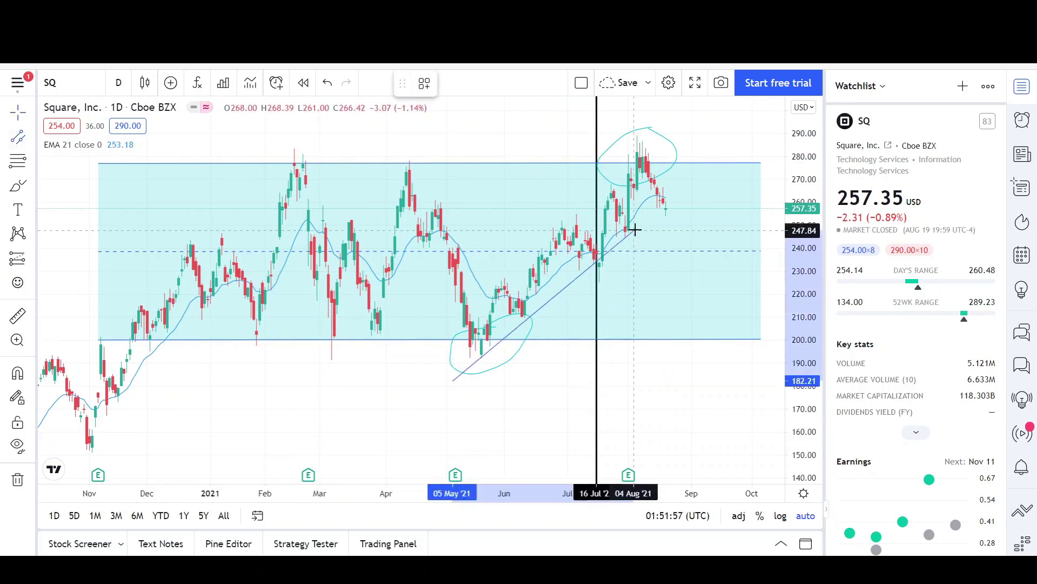
click(642, 203)
click(556, 233)
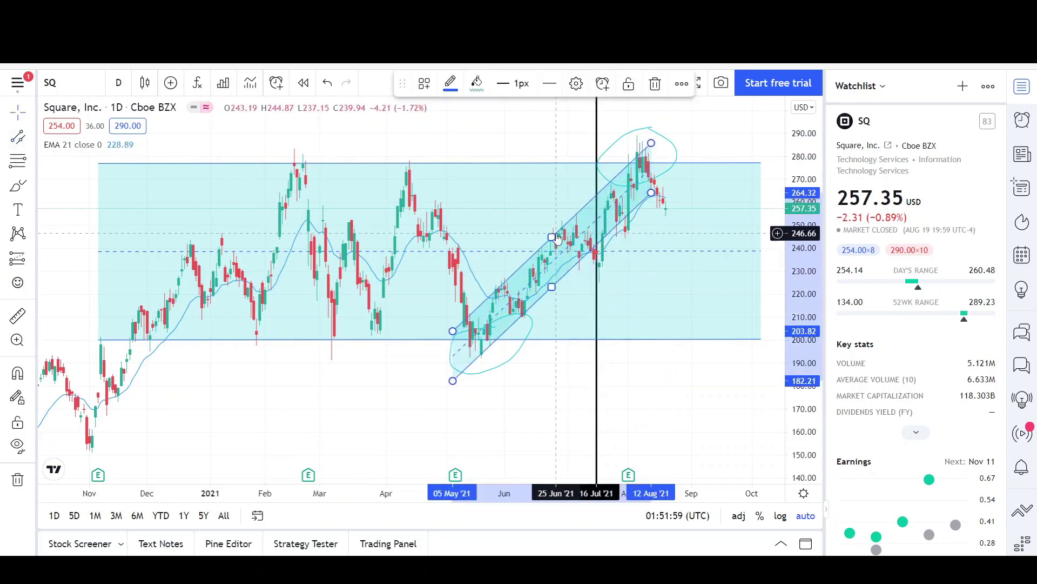
- Set the rising channel's background colour to yellow in its settings
right_click(562, 282)
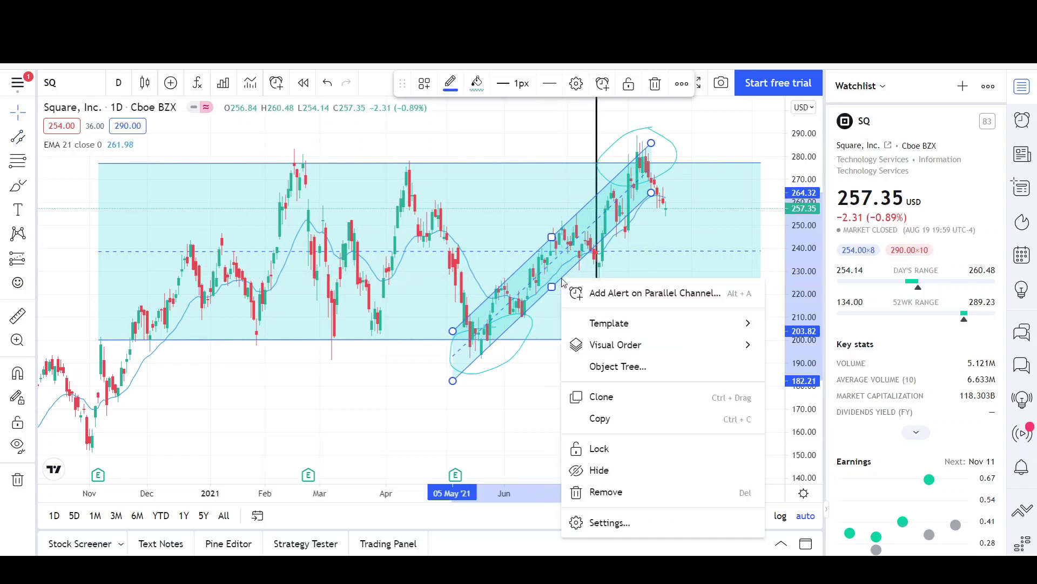
click(649, 520)
click(495, 393)
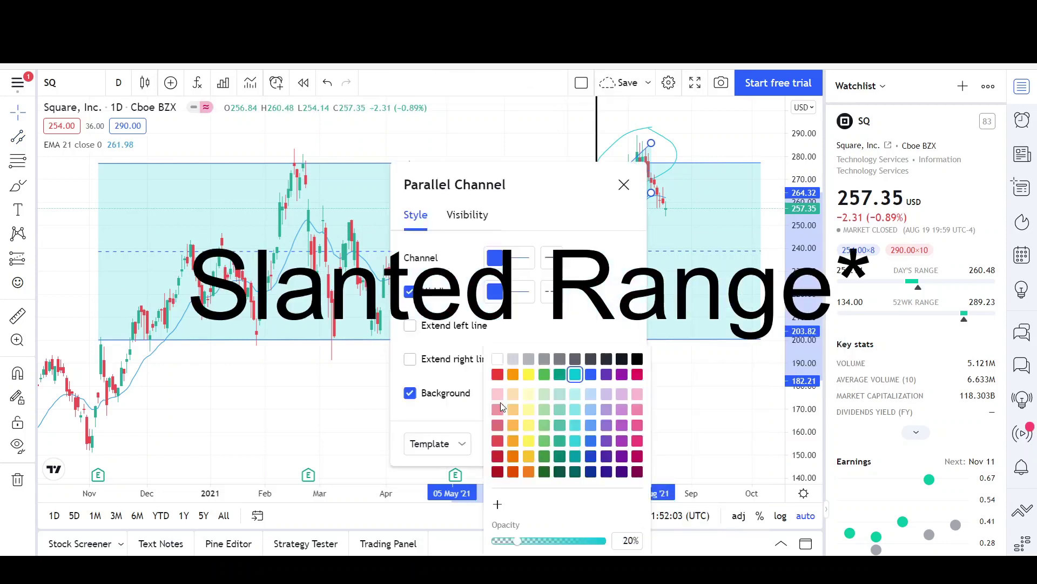
click(528, 374)
click(400, 408)
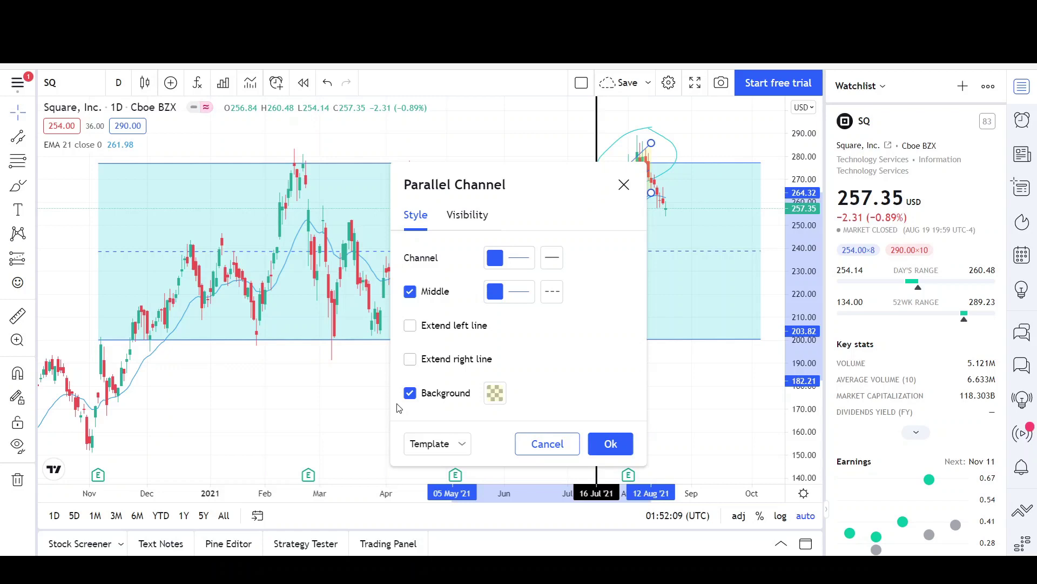
click(616, 444)
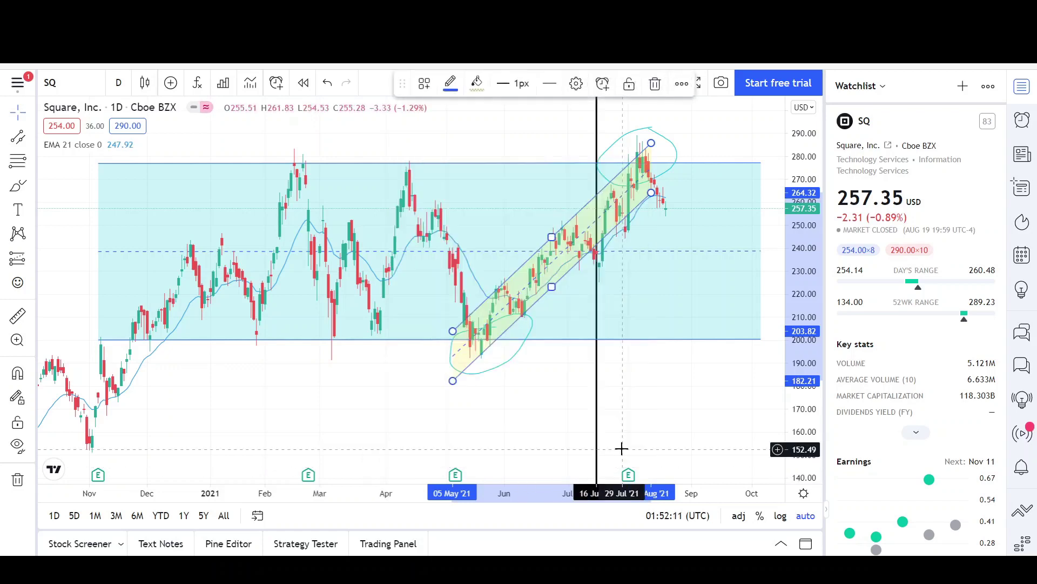
- Draw a flat 236–249 range from 27 May to 30 Jul and brush a loop around the mid-July dip
click(18, 145)
click(498, 230)
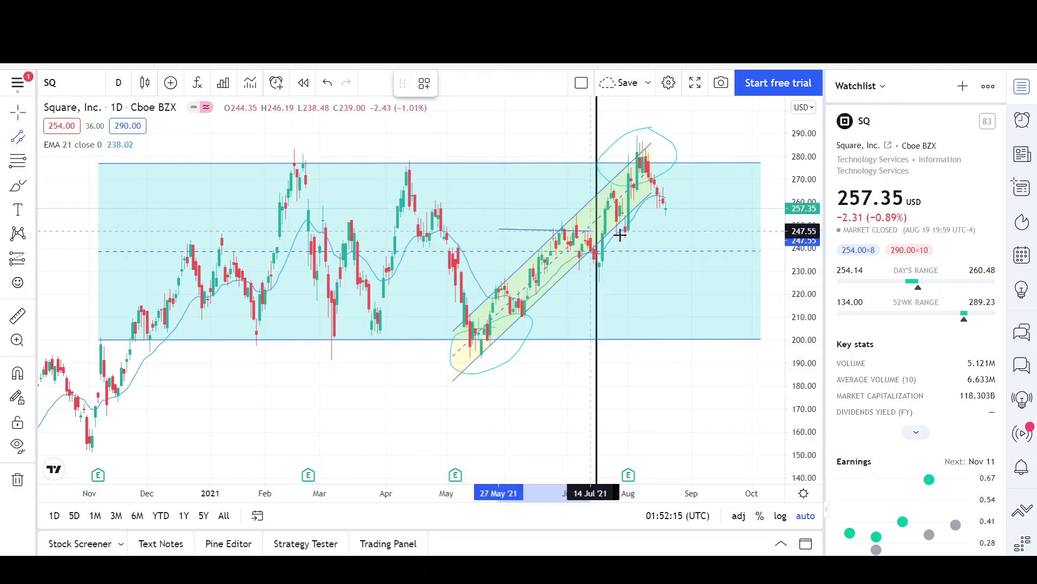
click(625, 228)
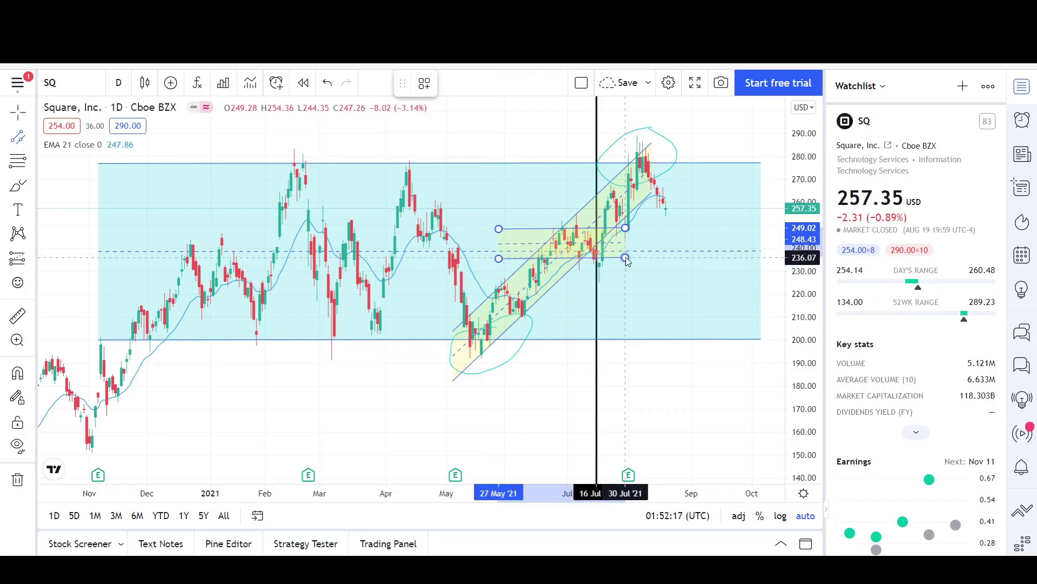
click(626, 256)
click(406, 382)
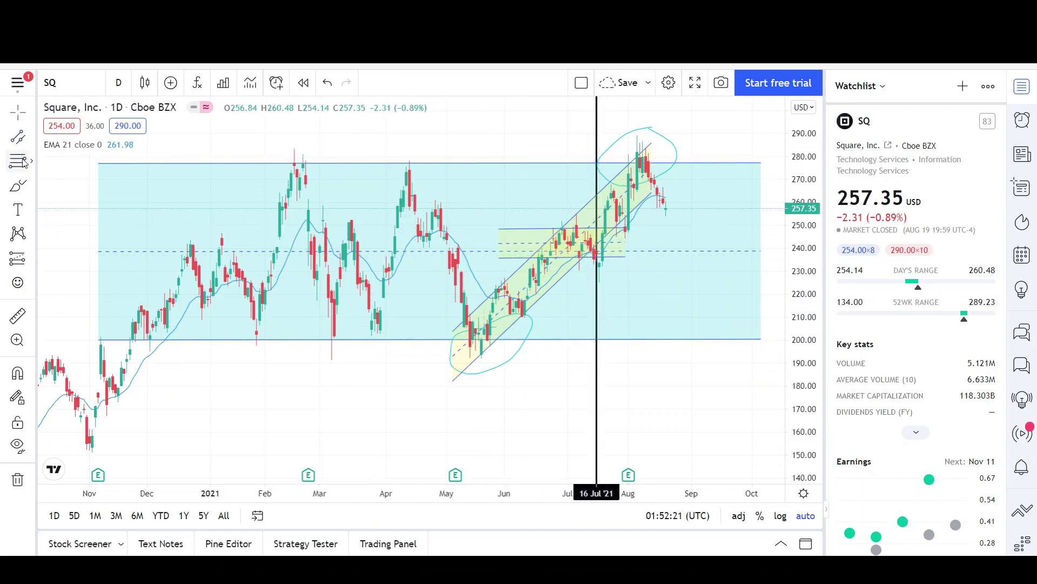
click(16, 188)
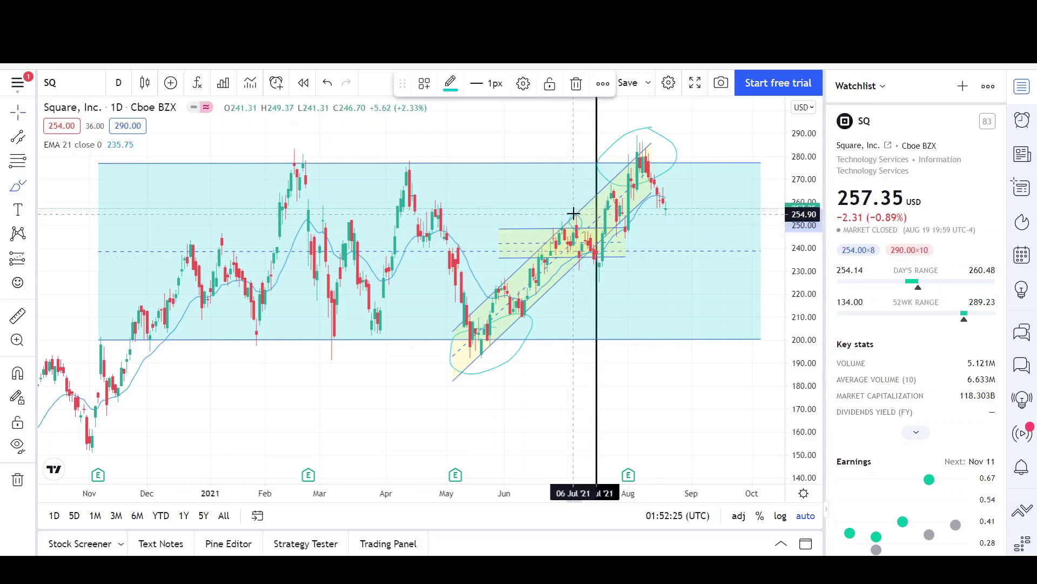
mouse_move(606, 252)
mouse_down()
mouse_move(598, 277)
mouse_move(605, 265)
mouse_up()
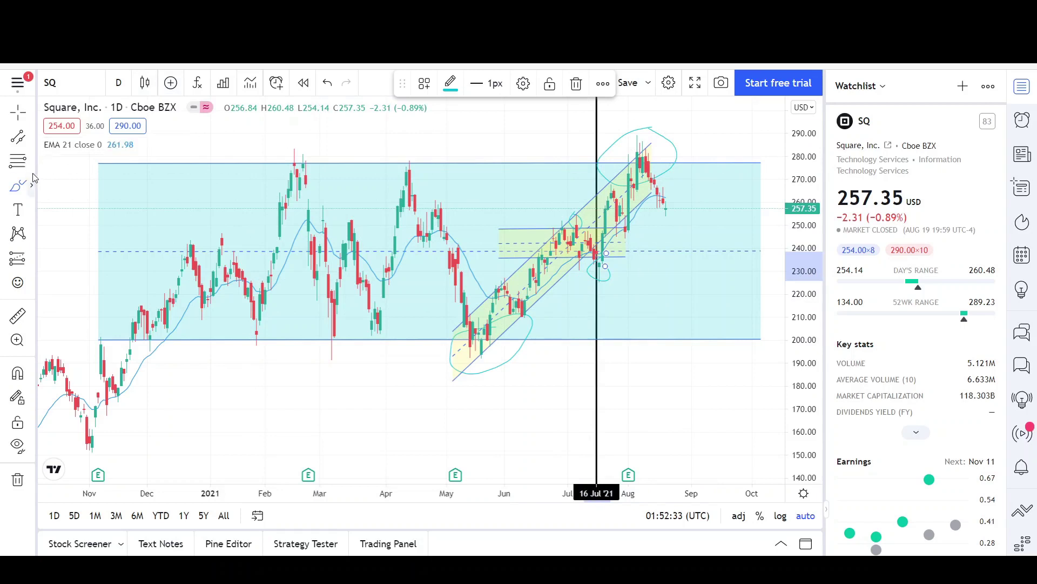
- Draw an arrow rising from the late-July low near 245 to the August '21 peak near 285
click(32, 139)
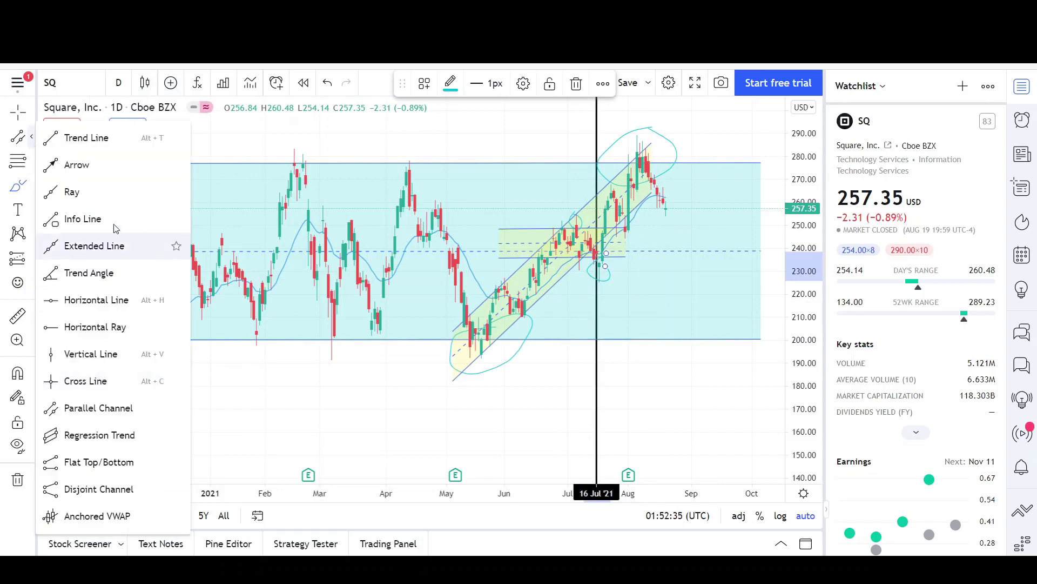
click(78, 165)
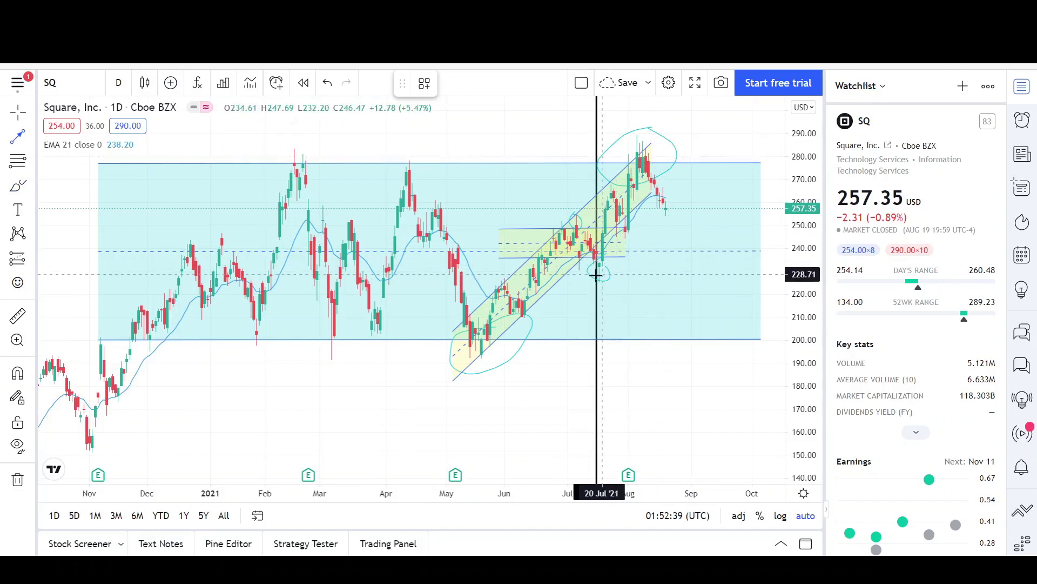
click(594, 279)
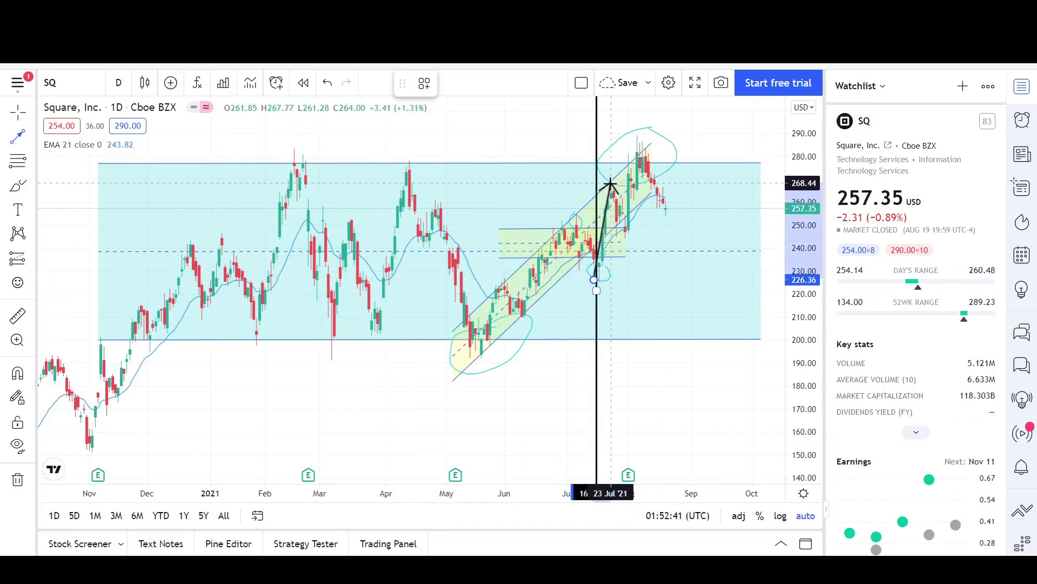
click(611, 187)
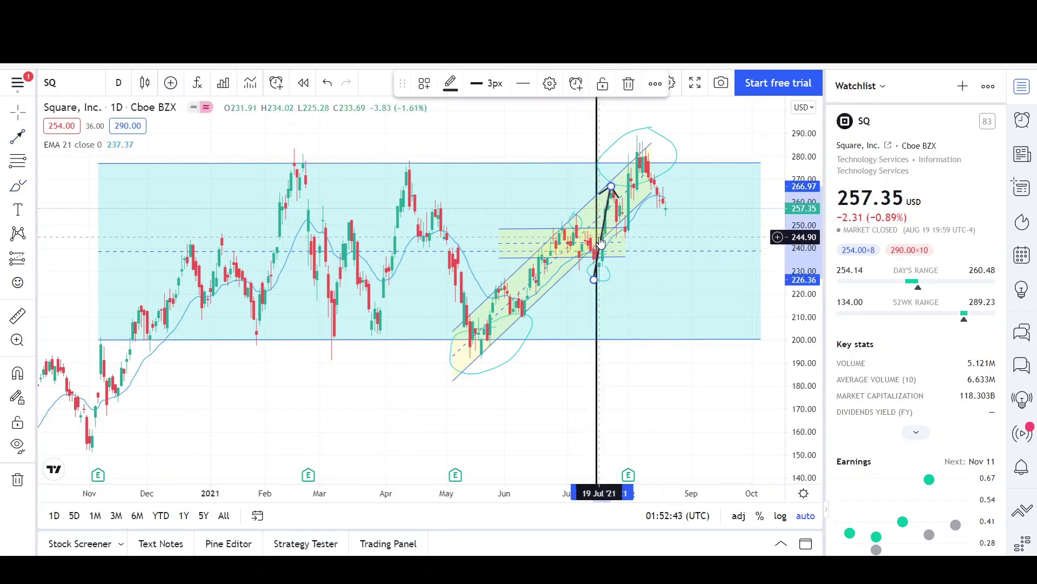
drag(596, 246, 624, 194)
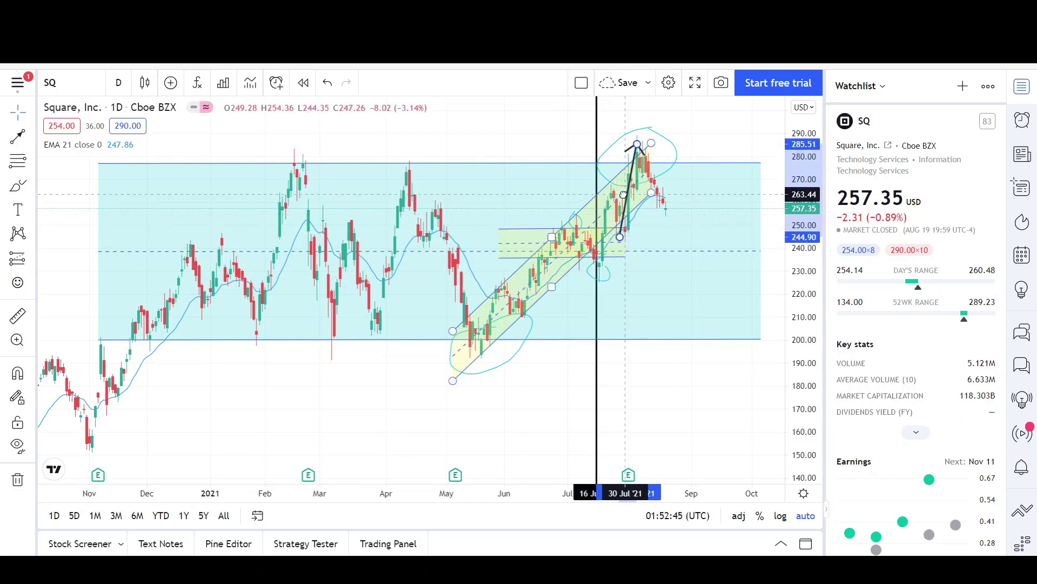
click(549, 150)
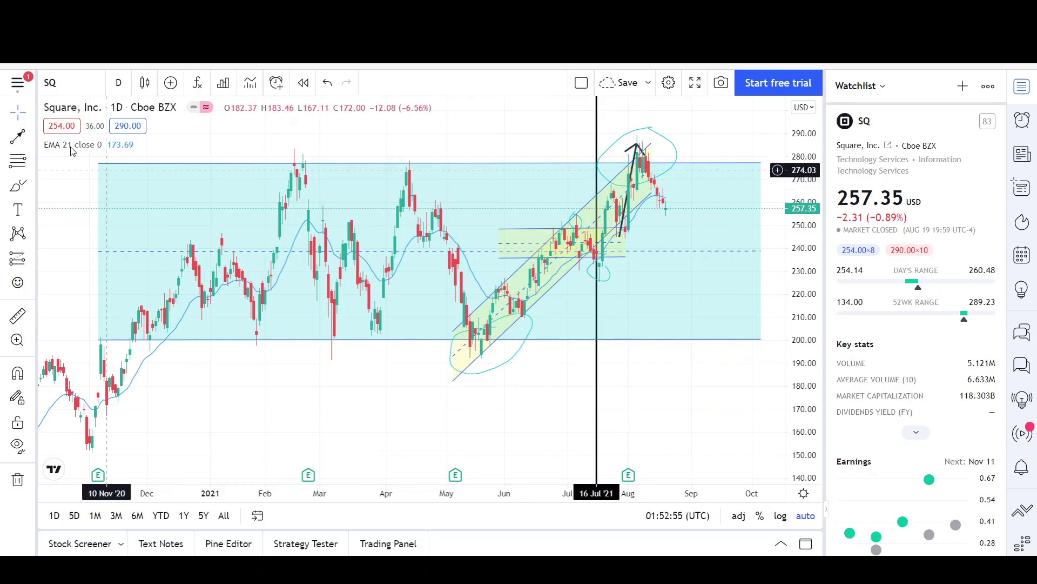
- Draw a narrow parallel channel falling from the August '21 peak near 285 toward 235–245
click(31, 136)
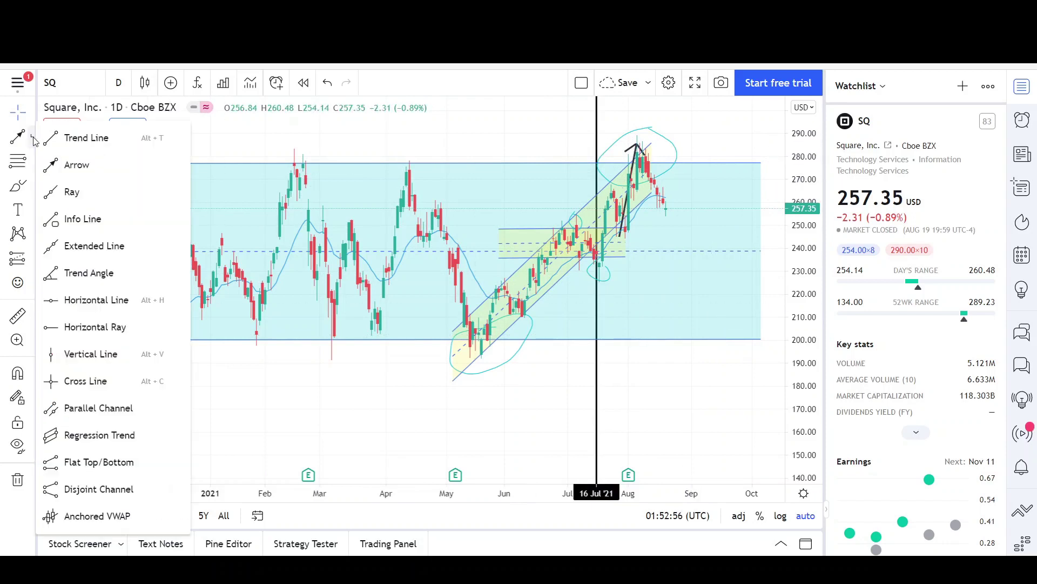
click(102, 407)
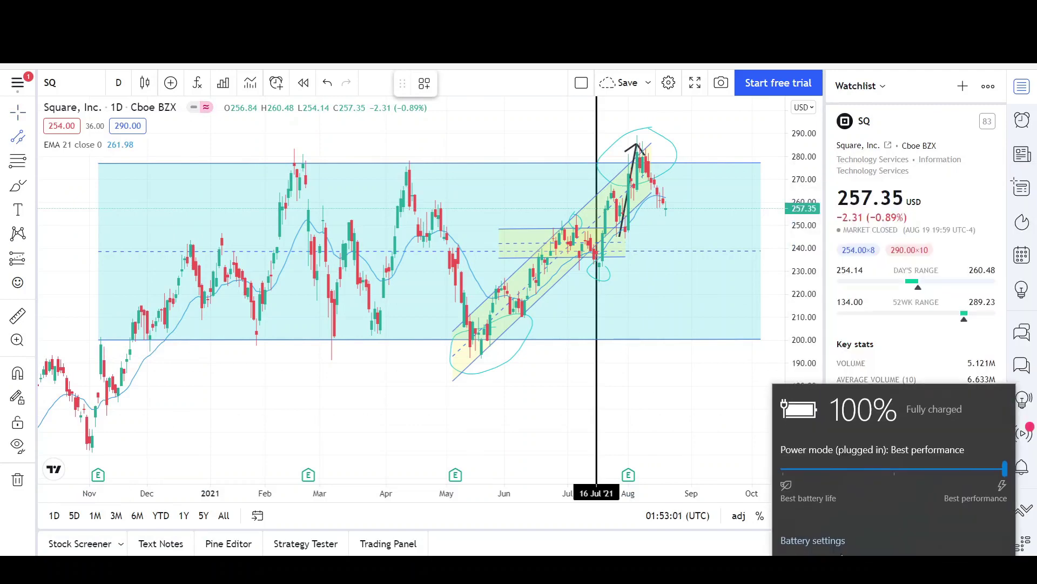
click(779, 469)
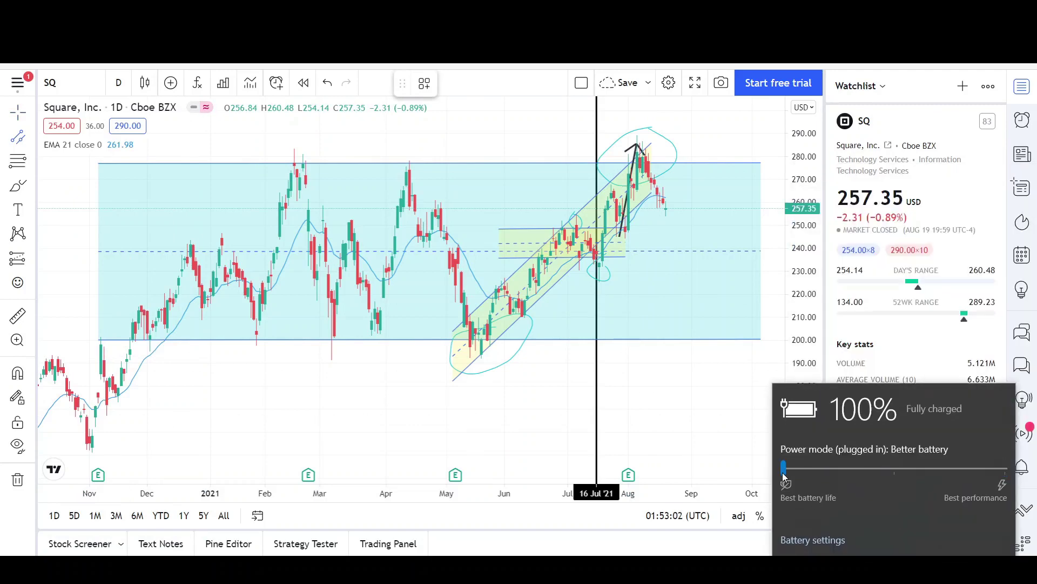
click(633, 133)
click(685, 237)
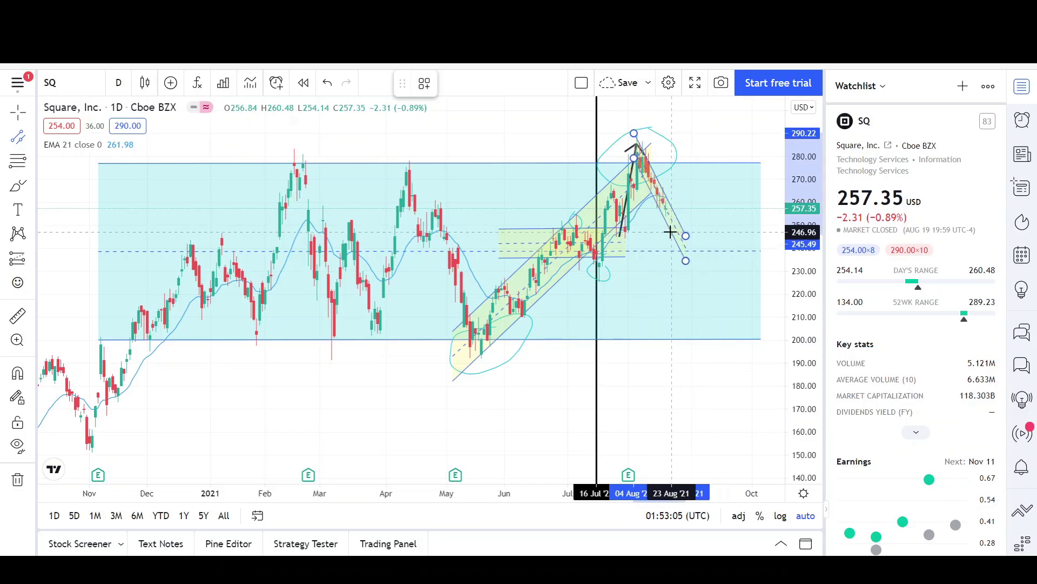
click(670, 232)
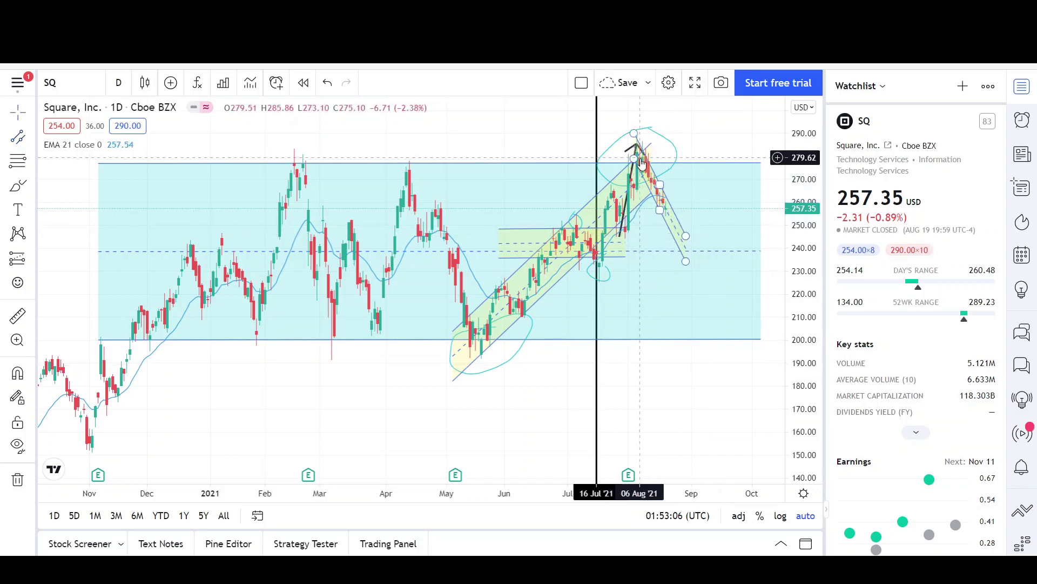
click(648, 179)
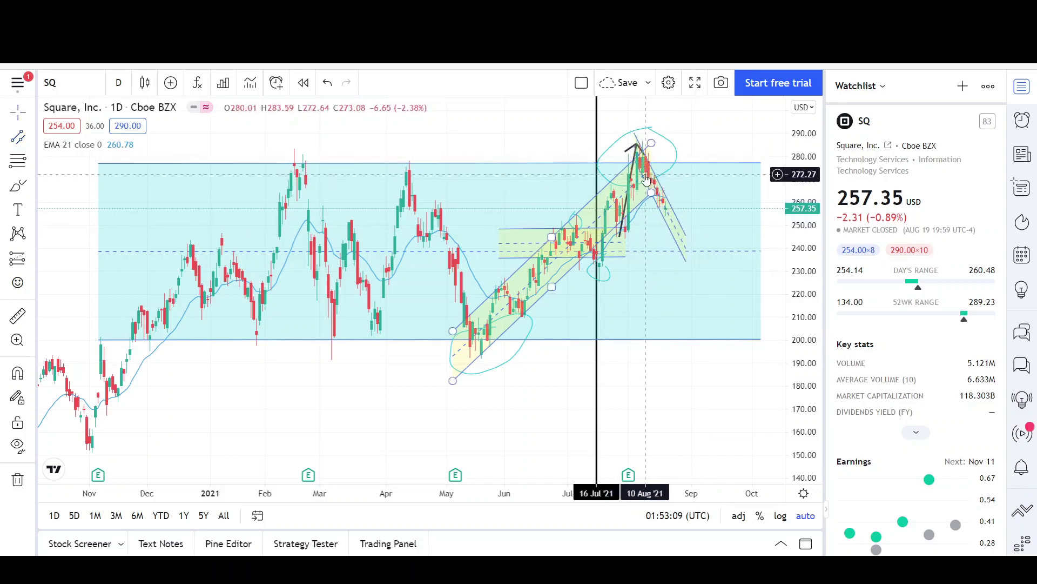
click(668, 221)
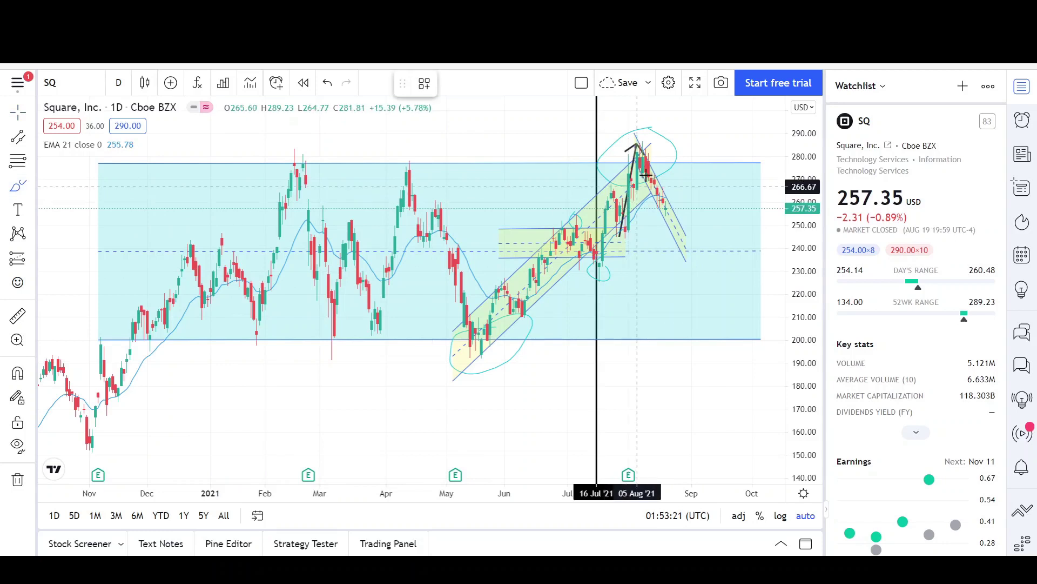
- Brush a loop around the 200 level in September and a rebound curve rising from about 240
mouse_move(727, 320)
mouse_down()
mouse_move(688, 331)
mouse_move(748, 343)
mouse_move(729, 319)
mouse_up()
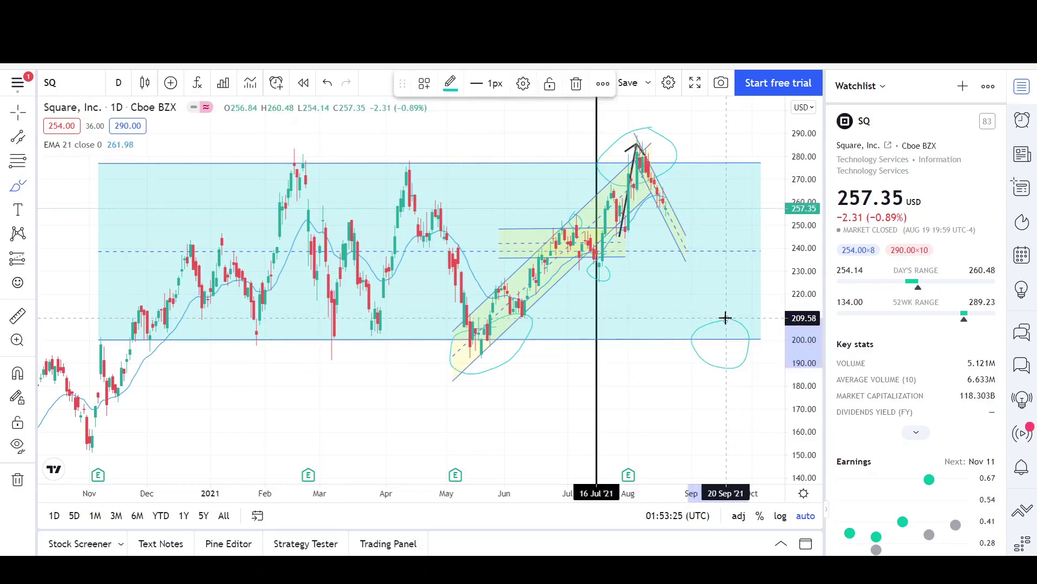
click(685, 250)
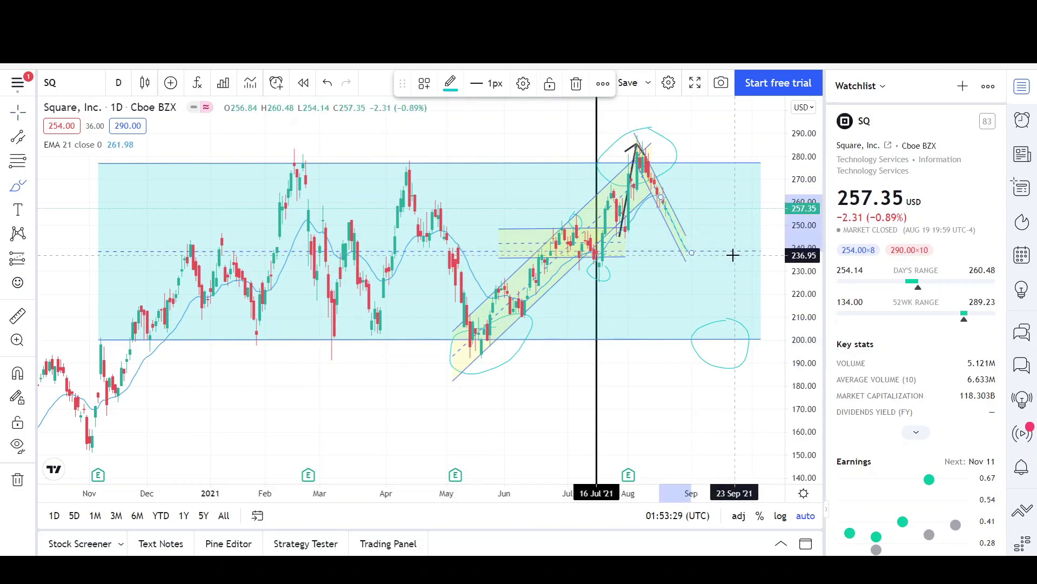
click(708, 251)
mouse_move(692, 252)
mouse_down()
mouse_move(738, 202)
mouse_move(729, 164)
mouse_up()
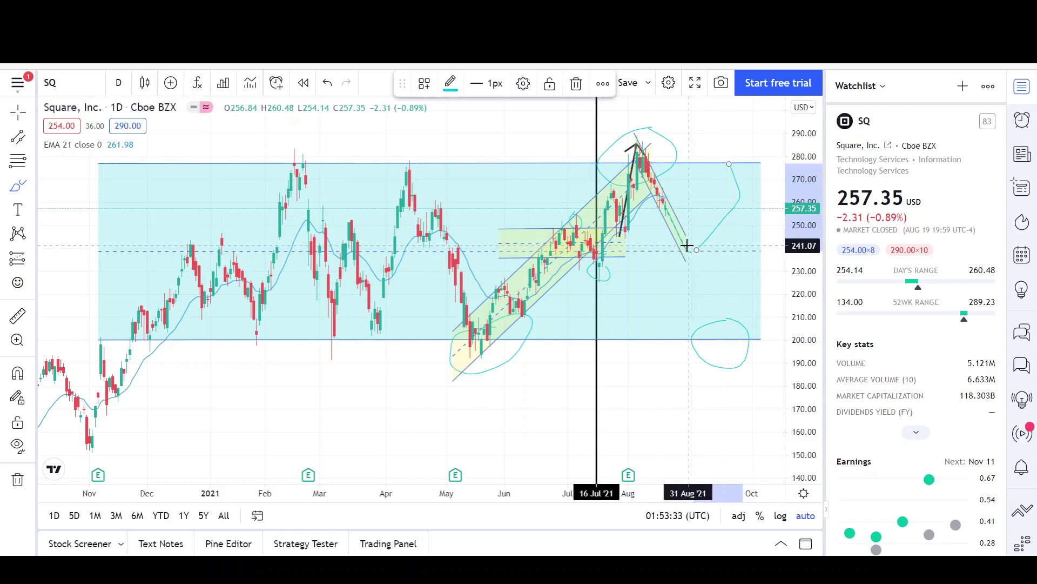
click(745, 317)
mouse_move(745, 317)
mouse_down()
mouse_move(685, 338)
mouse_move(753, 338)
mouse_move(720, 315)
mouse_move(736, 319)
mouse_up()
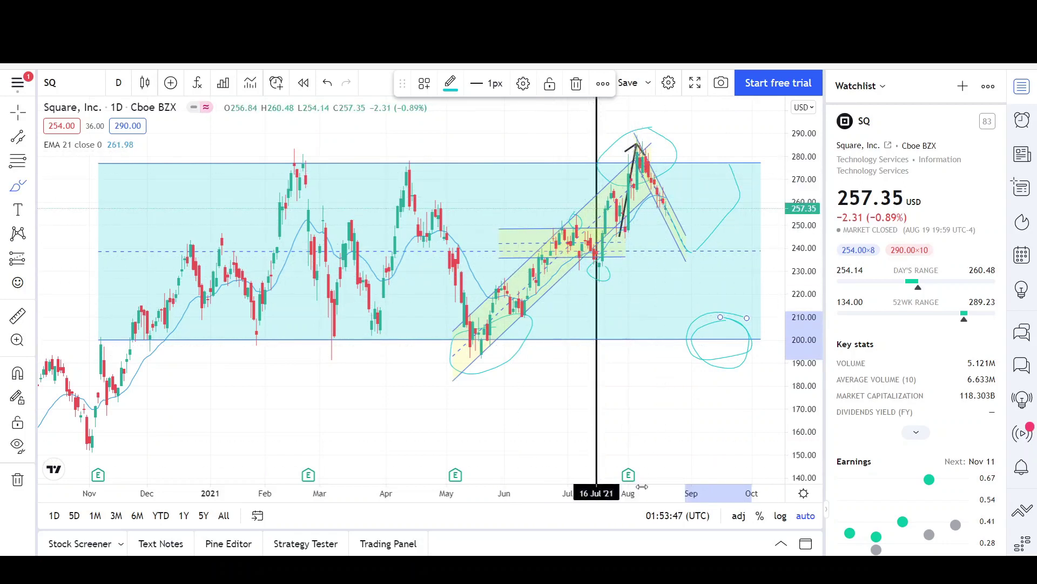
- Zoom in and brush a short path sloping down from 18 Aug inside the falling channel
scroll(540, 379, up, 3)
scroll(480, 378, up, 3)
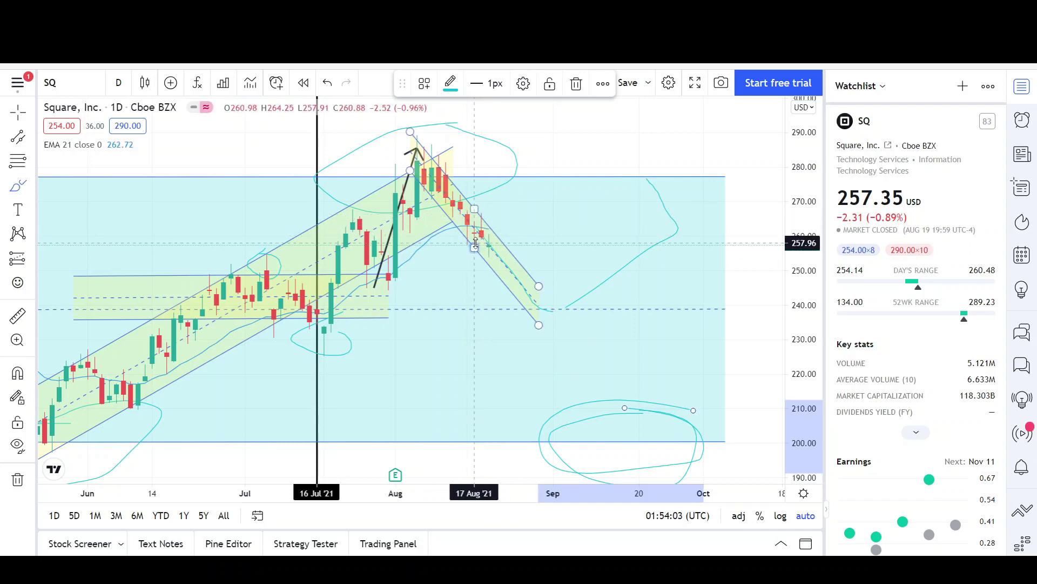
click(460, 222)
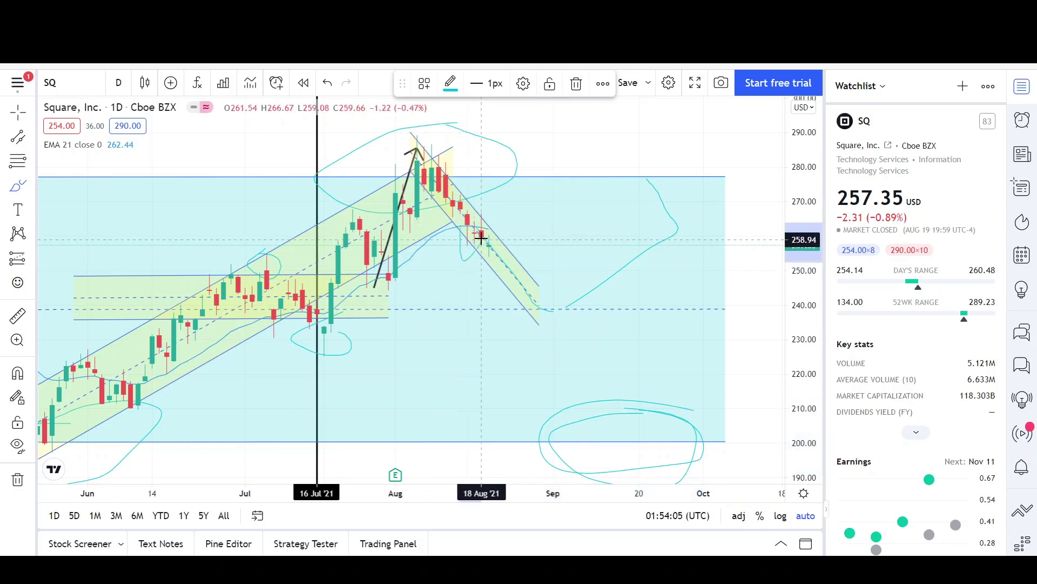
mouse_move(482, 224)
mouse_down()
mouse_move(481, 216)
mouse_move(509, 280)
mouse_up()
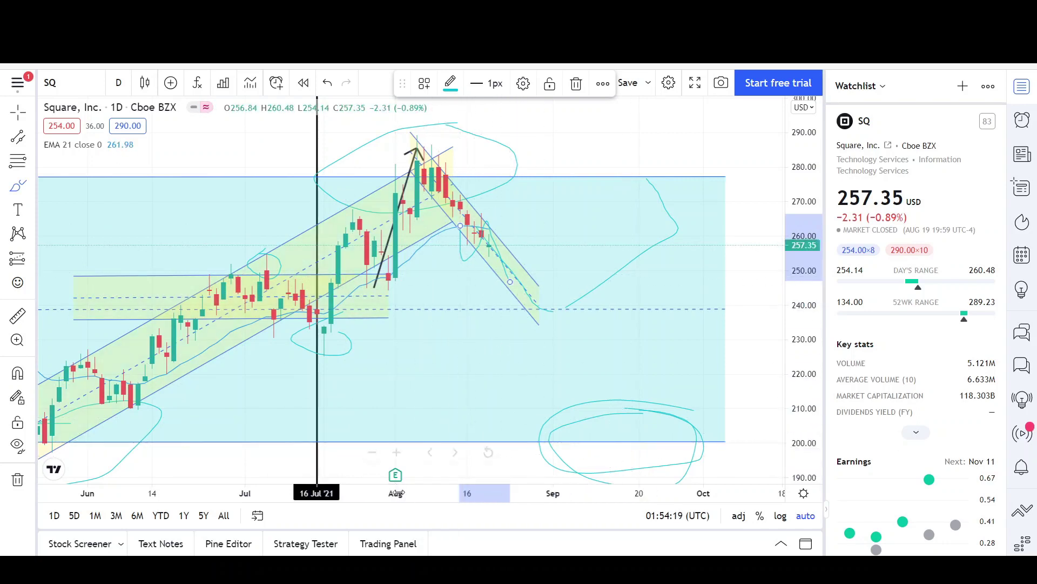
scroll(461, 492, down, 3)
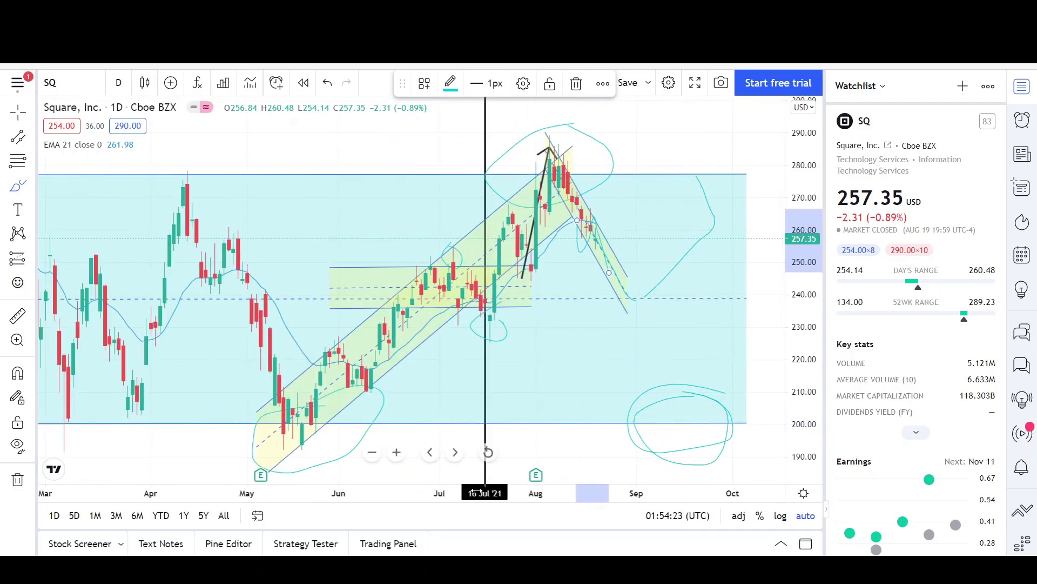
- Zoom the chart back out to show the full Nov '20 to Oct '21 range
scroll(519, 492, down, 3)
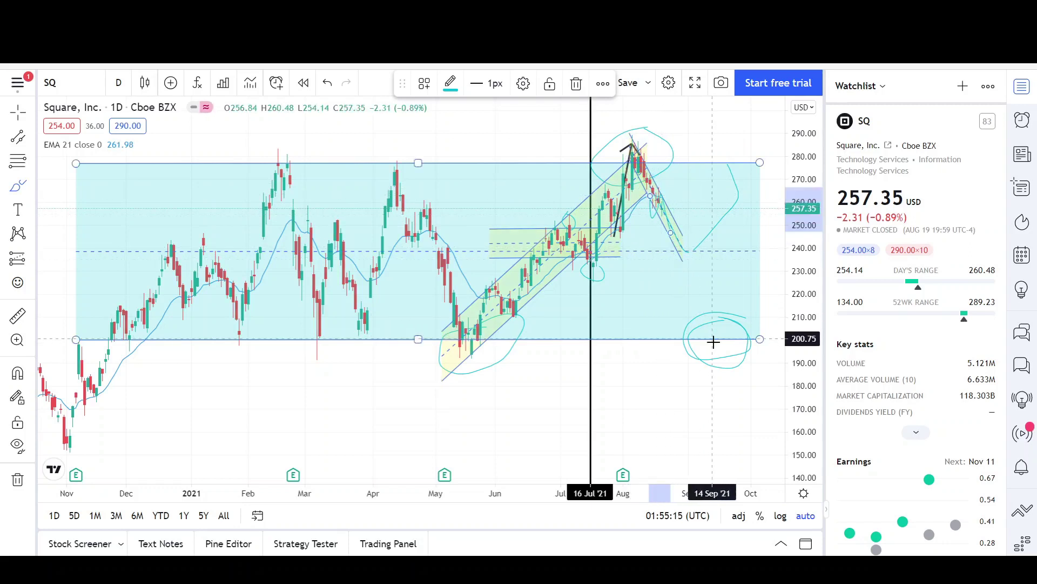
- Sketch three projected paths: a level stroke near 160, a zigzag beside the falling channel, and another path
drag(711, 437, 623, 442)
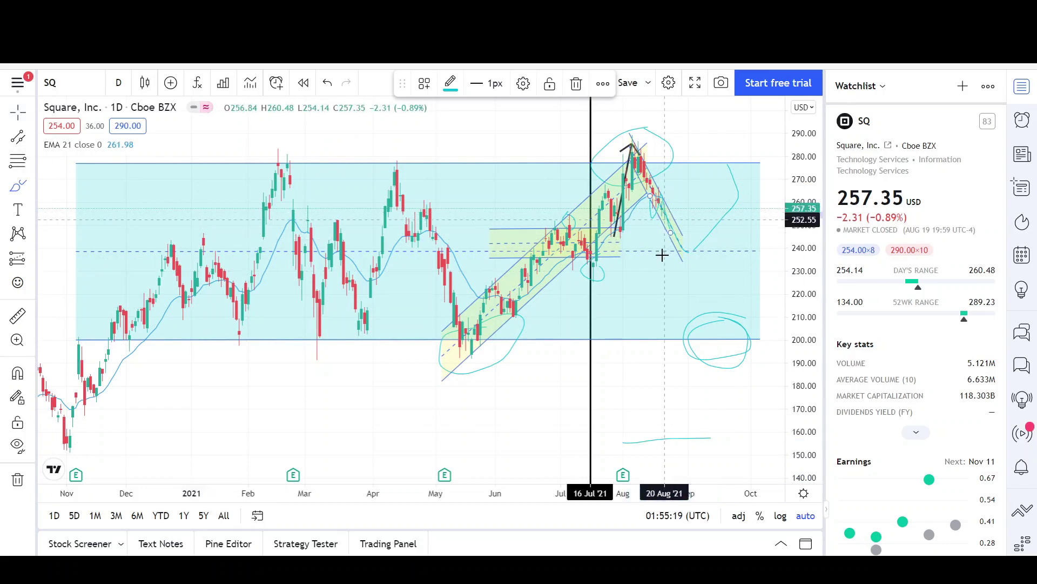
mouse_move(688, 250)
mouse_down()
mouse_move(718, 216)
mouse_move(725, 273)
mouse_move(743, 275)
mouse_move(742, 293)
mouse_up()
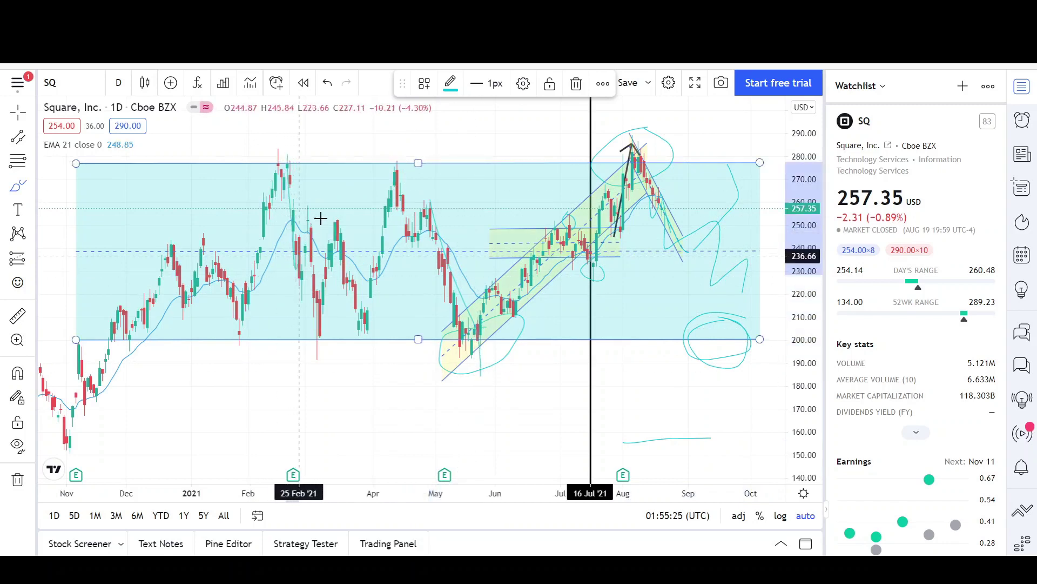
mouse_move(287, 165)
mouse_down()
mouse_move(302, 297)
mouse_move(366, 324)
mouse_move(367, 358)
mouse_up()
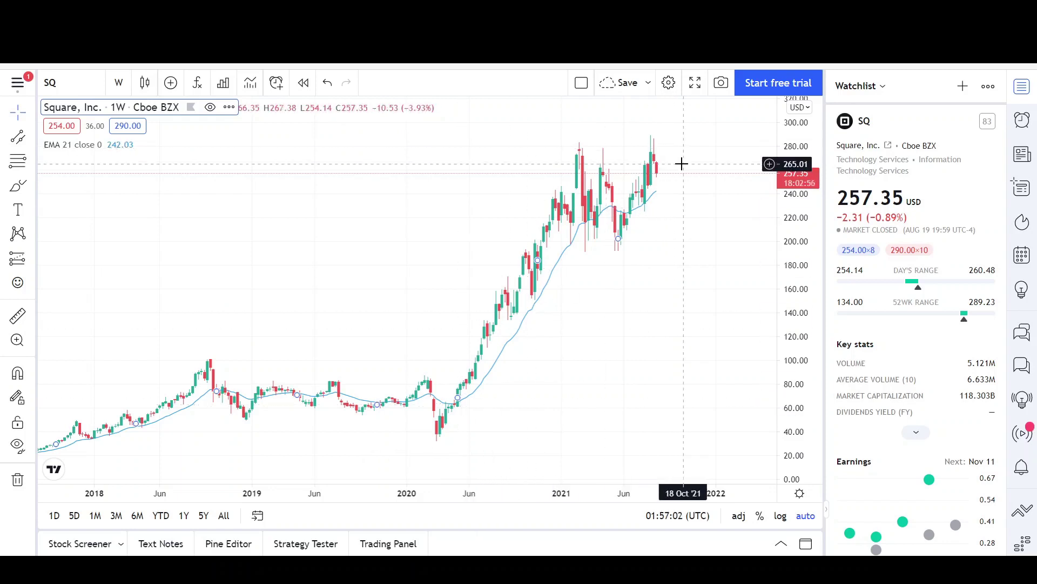
- Show the line drawing tools list from the left toolbar over the weekly chart
click(32, 137)
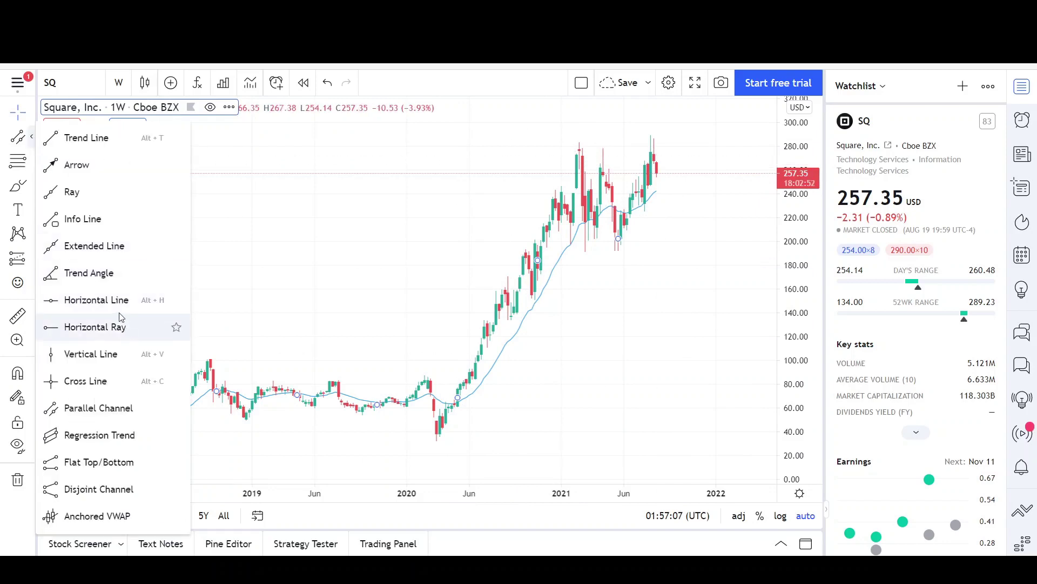
- Add a 279.78 horizontal resistance line, loop the three 2021 weekly tops, and sketch a drop from the last
click(96, 300)
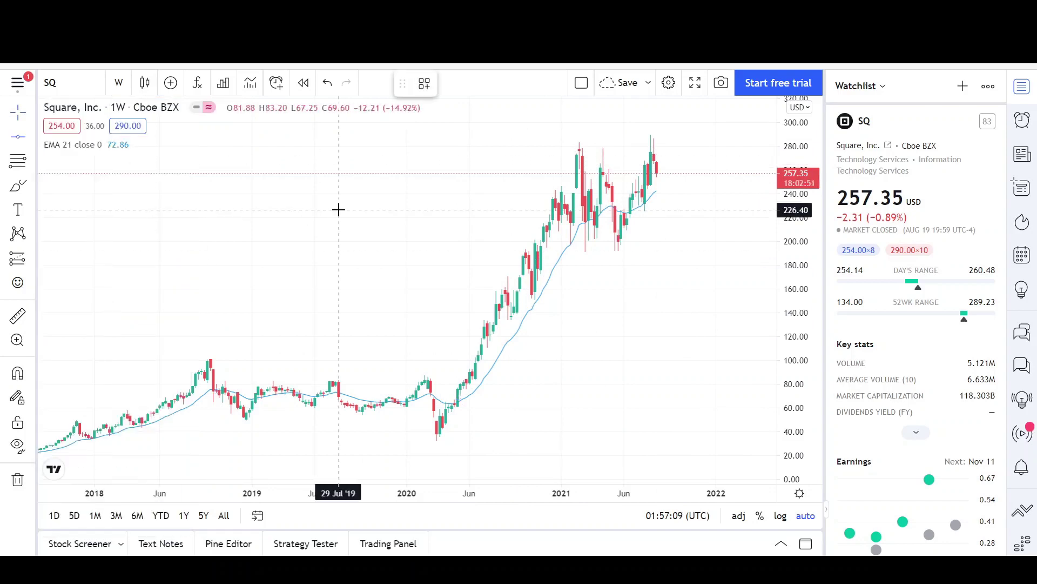
click(284, 146)
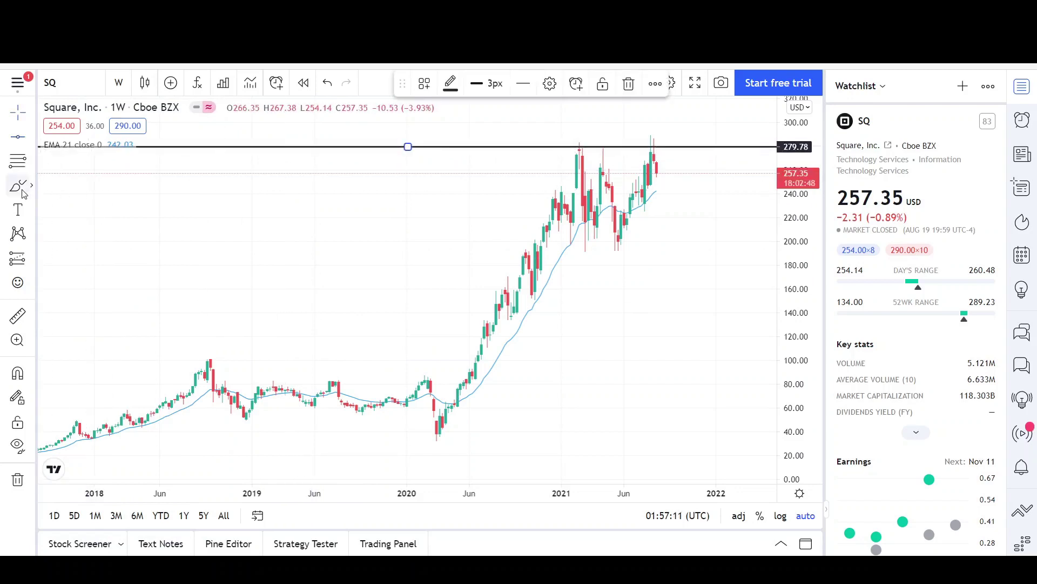
mouse_move(584, 132)
mouse_down()
mouse_move(556, 144)
mouse_move(595, 156)
mouse_up()
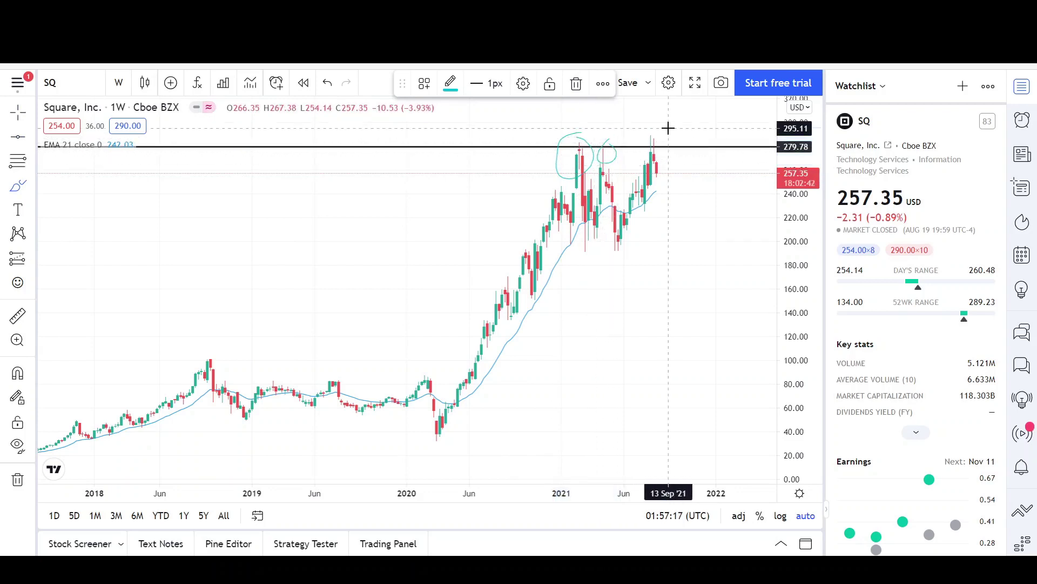
mouse_move(667, 129)
mouse_down()
mouse_move(642, 145)
mouse_move(664, 150)
mouse_up()
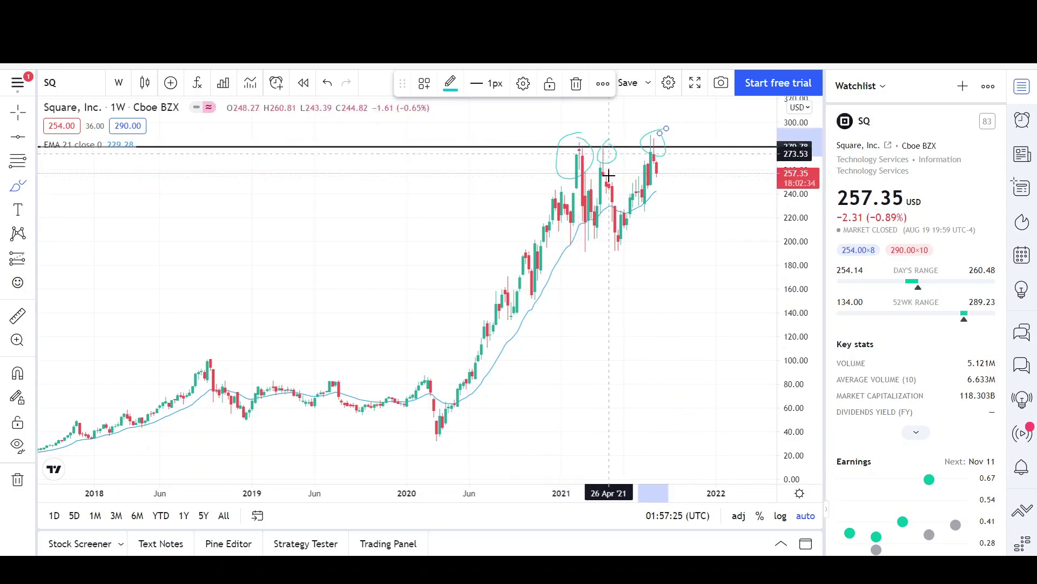
drag(592, 147, 648, 148)
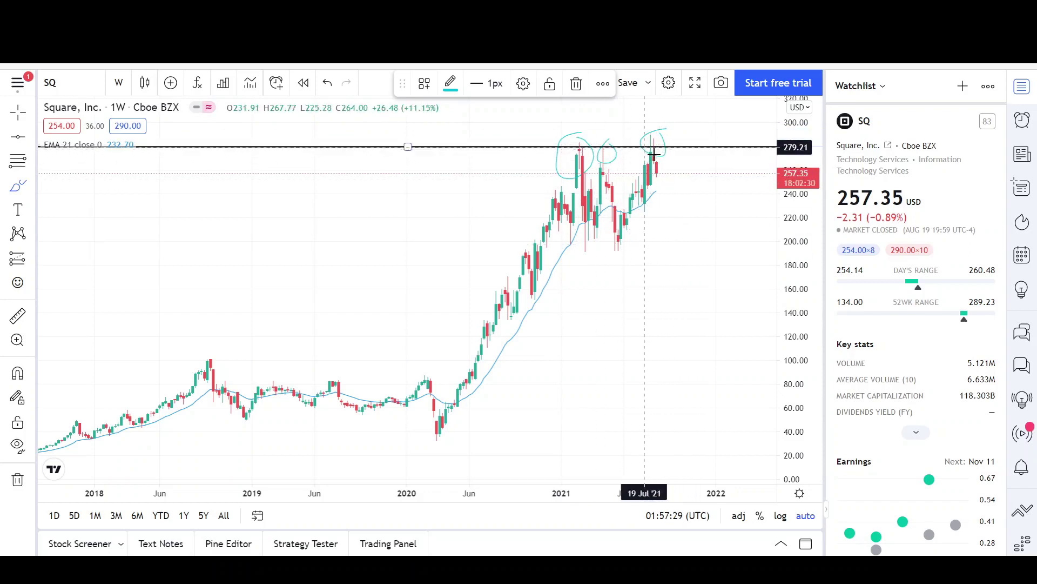
drag(653, 155, 674, 233)
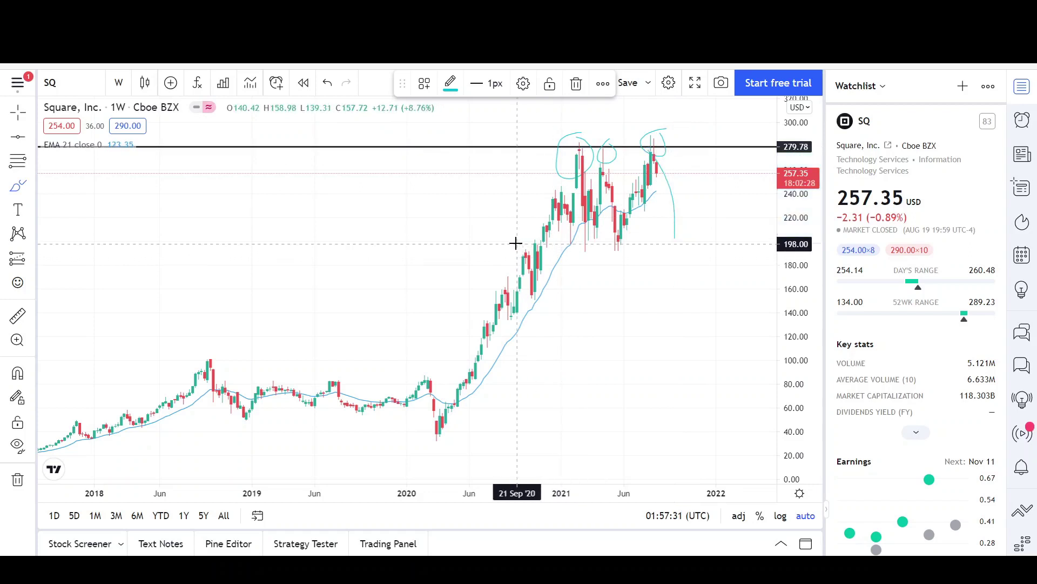
- Brush a level support stroke near 200 under the 2021 lows and a small loop by the latest candles
drag(516, 240, 701, 239)
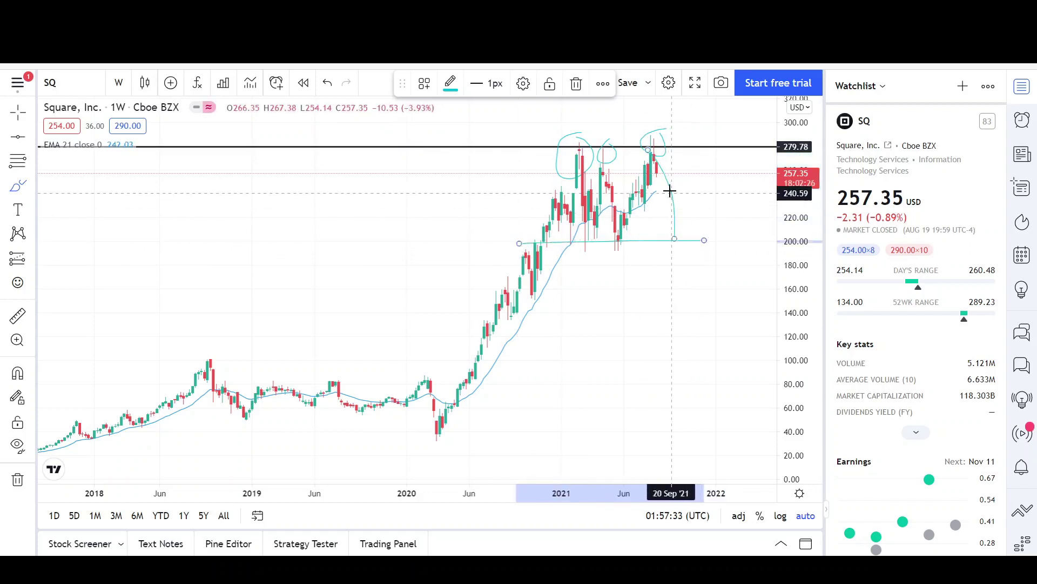
mouse_move(663, 184)
mouse_down()
mouse_move(663, 175)
mouse_move(662, 188)
mouse_up()
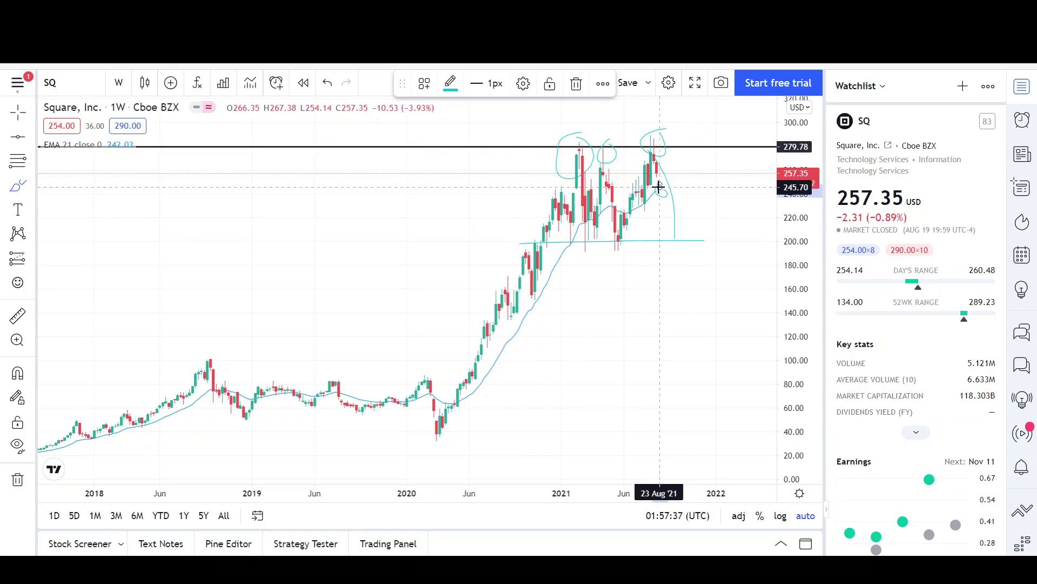